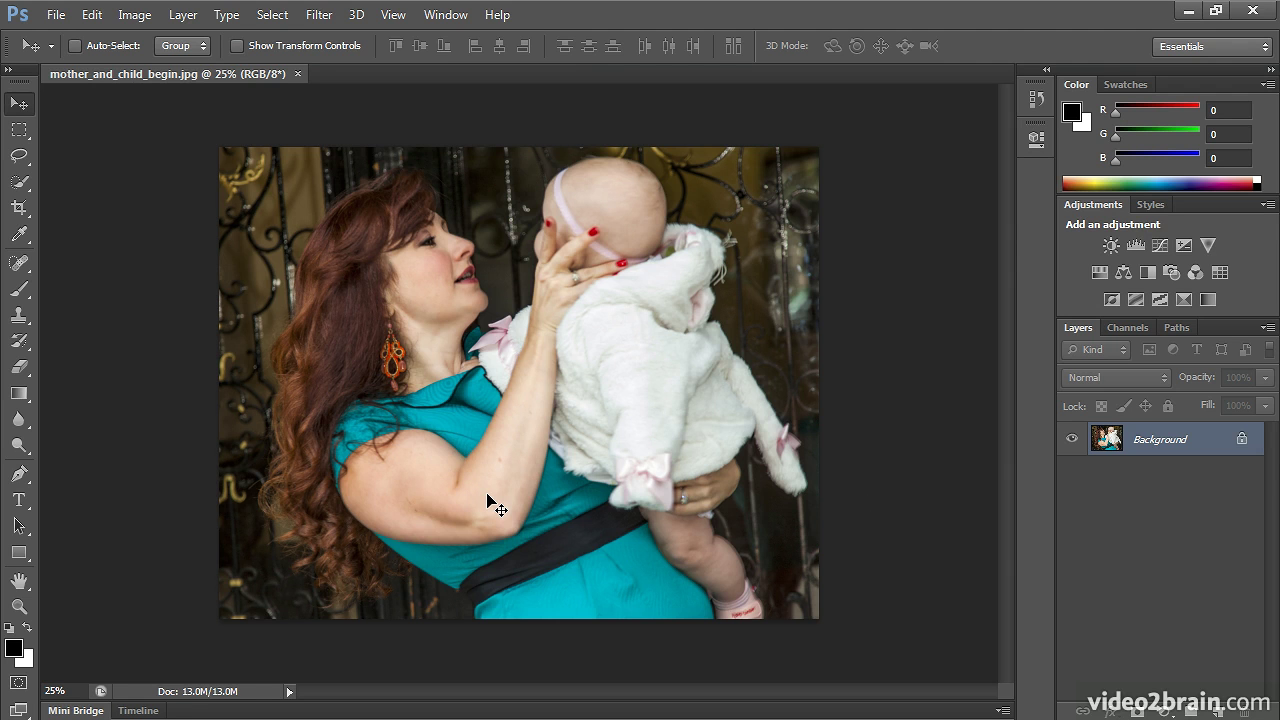
Step: Open the photo in the Liquify filter and enlarge the brush size to 601
left_click(316, 14)
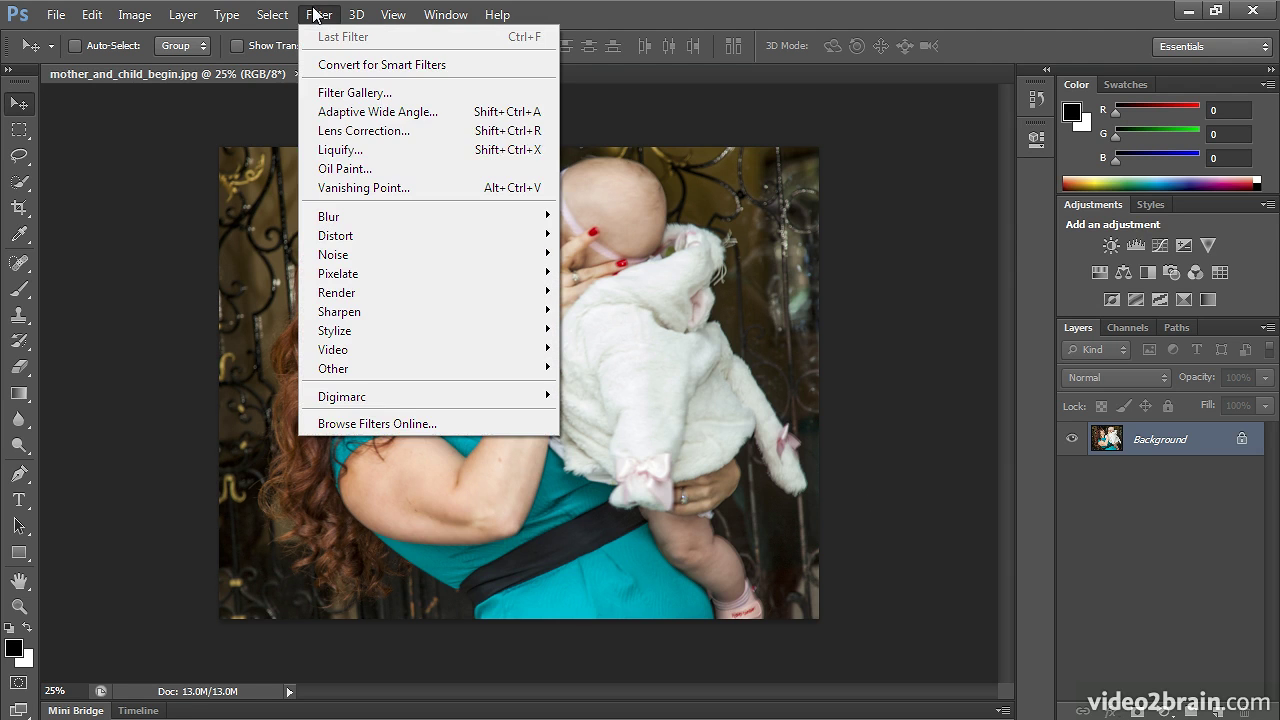
left_click(509, 156)
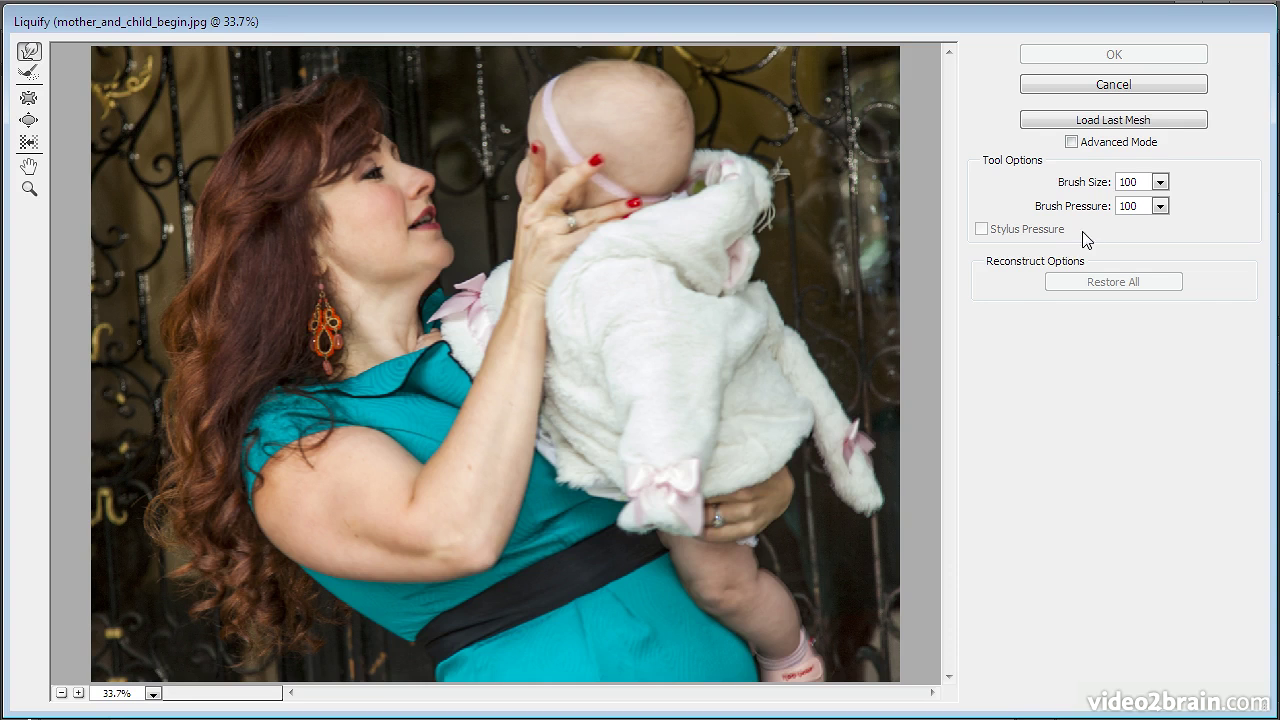
left_click(1159, 181)
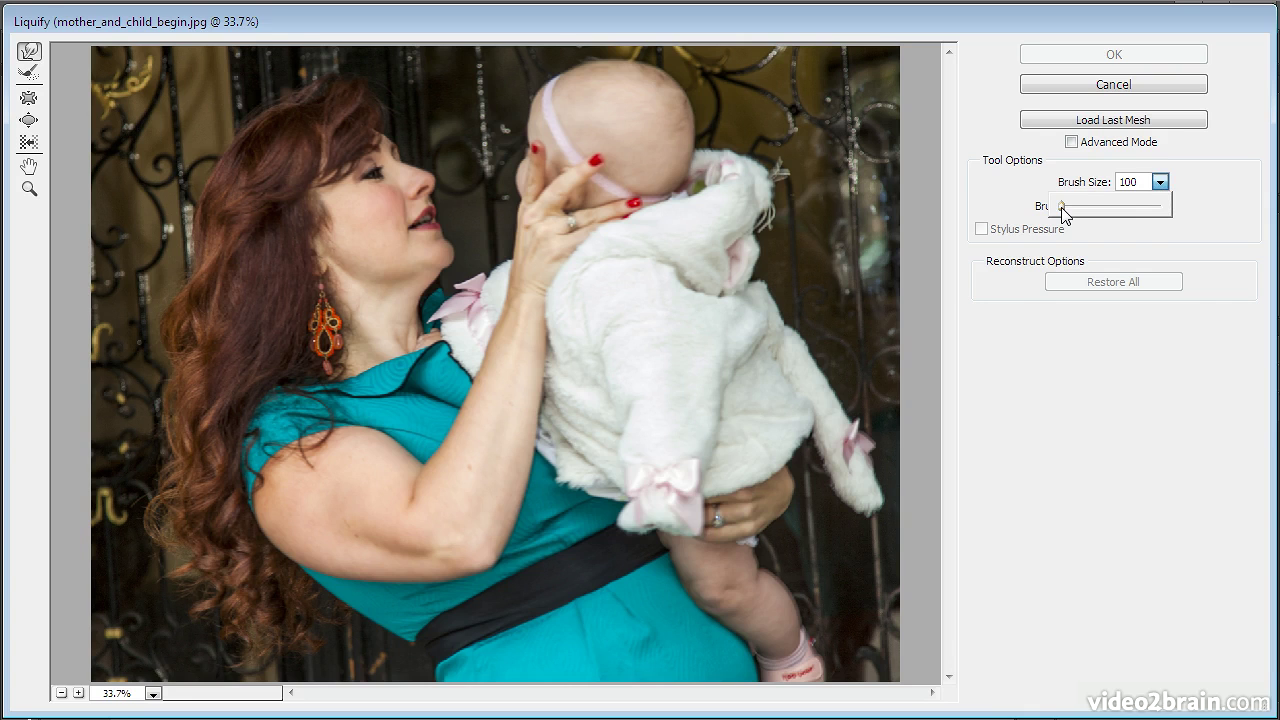
left_click_drag(1062, 210, 1173, 227)
left_click_drag(1155, 211, 1060, 207)
left_click_drag(1064, 207, 1066, 207)
left_click_drag(1067, 207, 1064, 207)
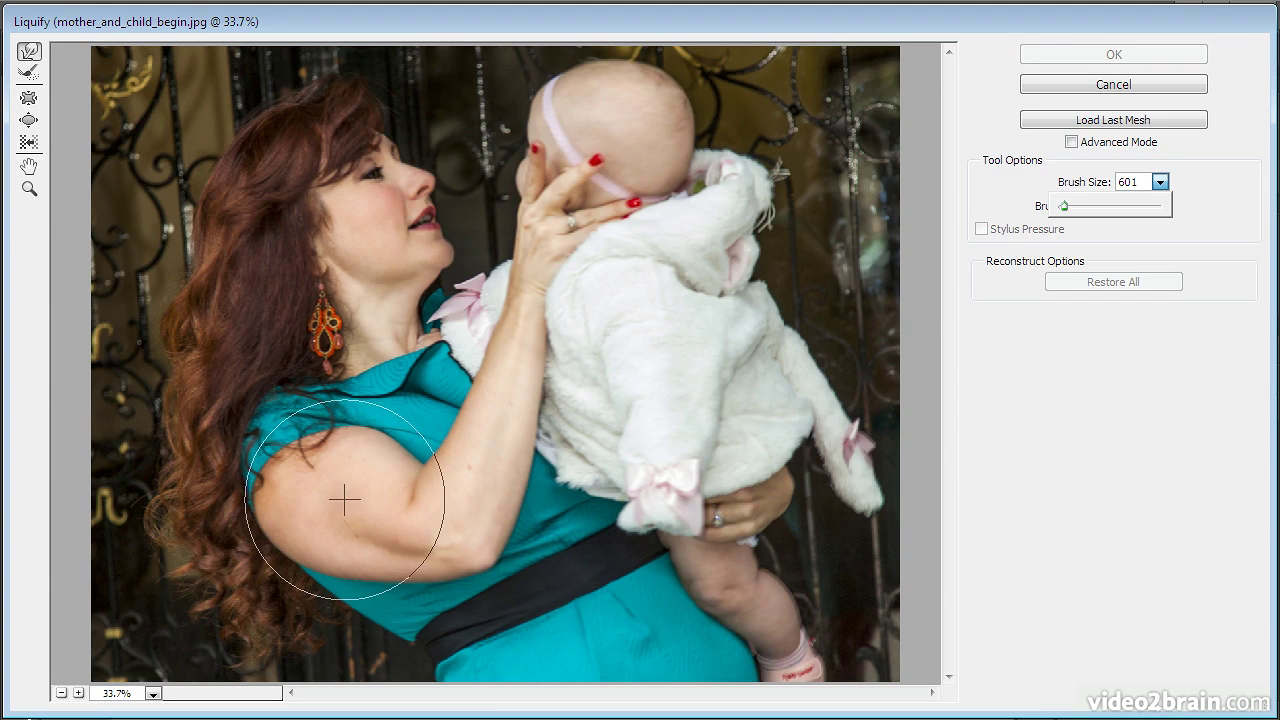
Step: Reduce the Liquify brush size to 511
left_click(1124, 181)
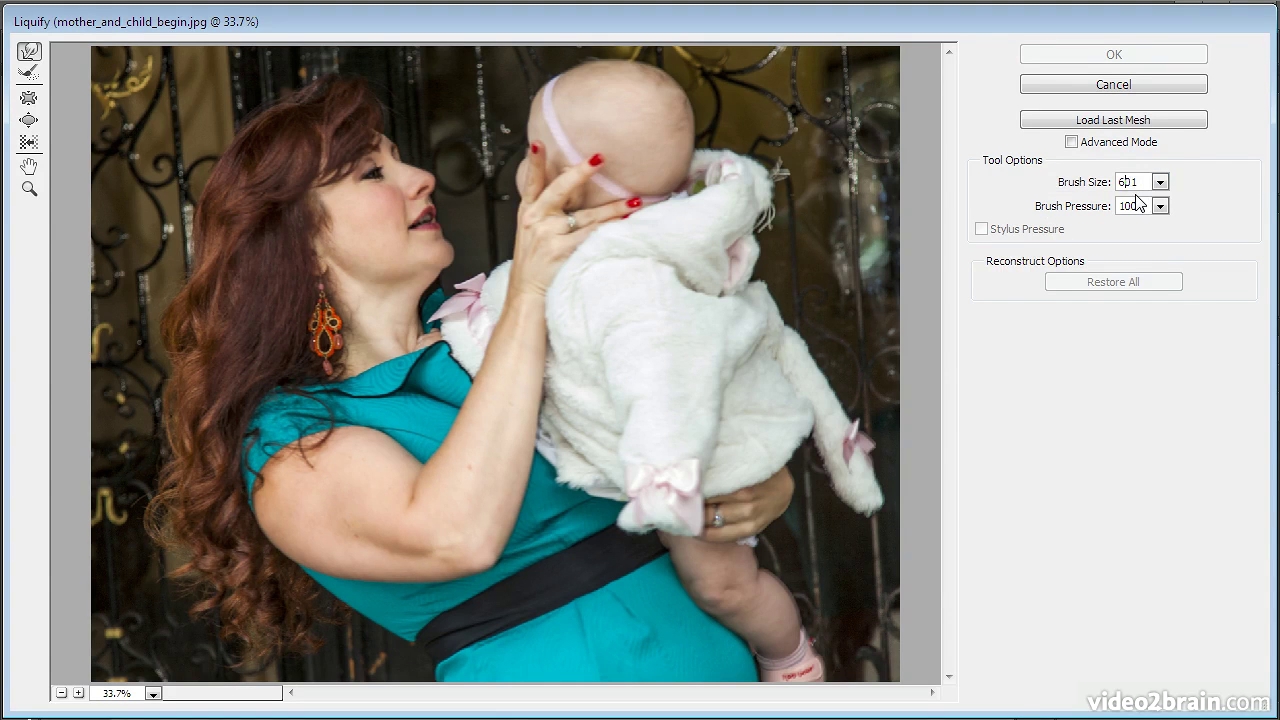
key("Down")
key("Down")
key("Down")
key("Down")
key("Down")
key("Down")
key("Down")
key("Down")
key("Down")
key("Down")
key("Down")
key("Down")
key("Down")
key("Down")
key("Down")
key("Down")
key("Down")
key("Down")
key("Down")
key("Down")
key("Down")
key("Down")
key("Down")
key("Down")
key("Down")
key("Down")
key("Down")
key("Down")
key("Down")
key("Down")
key("Down")
key("Down")
key("Down")
key("Down")
key("Down")
key("Down")
key("Down")
key("Down")
key("Down")
key("Down")
key("Down")
key("Down")
key("Down")
key("Down")
key("Down")
key("Down")
key("Down")
key("Down")
key("Down")
key("Down")
key("Down")
key("Down")
Step: Shrink the top of the woman's upper arm with the Pucker tool
left_click(29, 100)
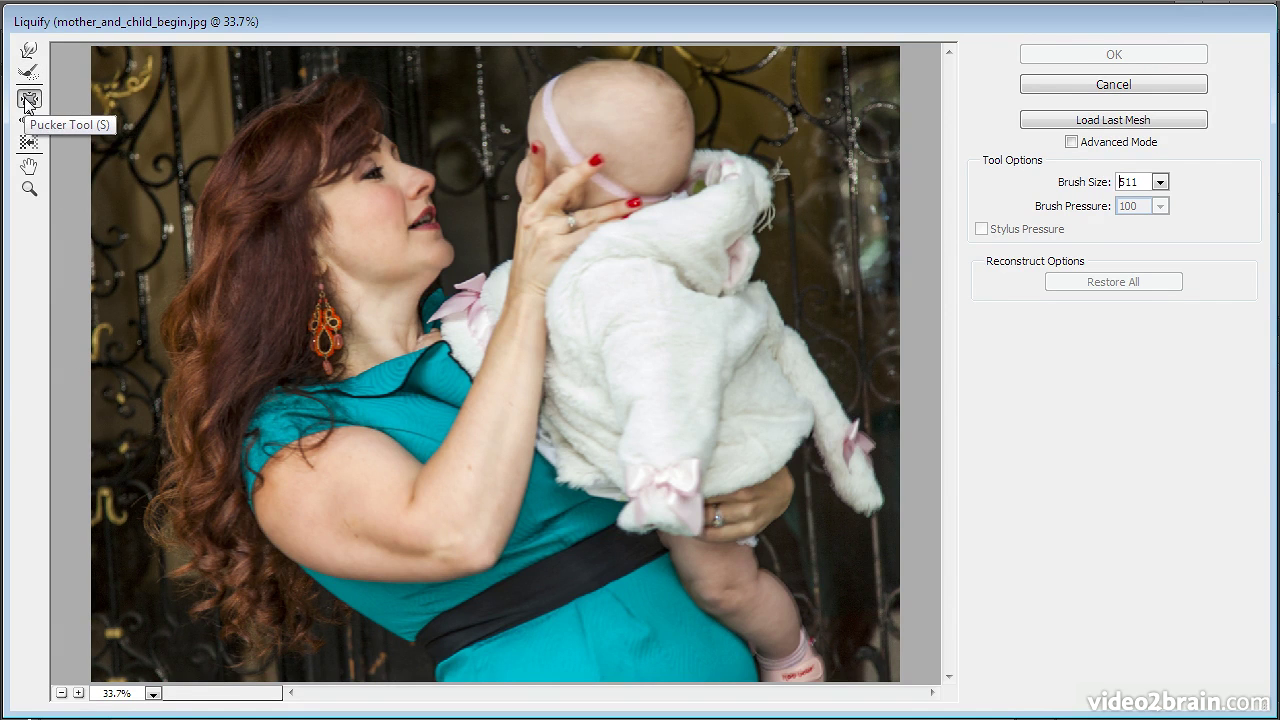
left_click(342, 487)
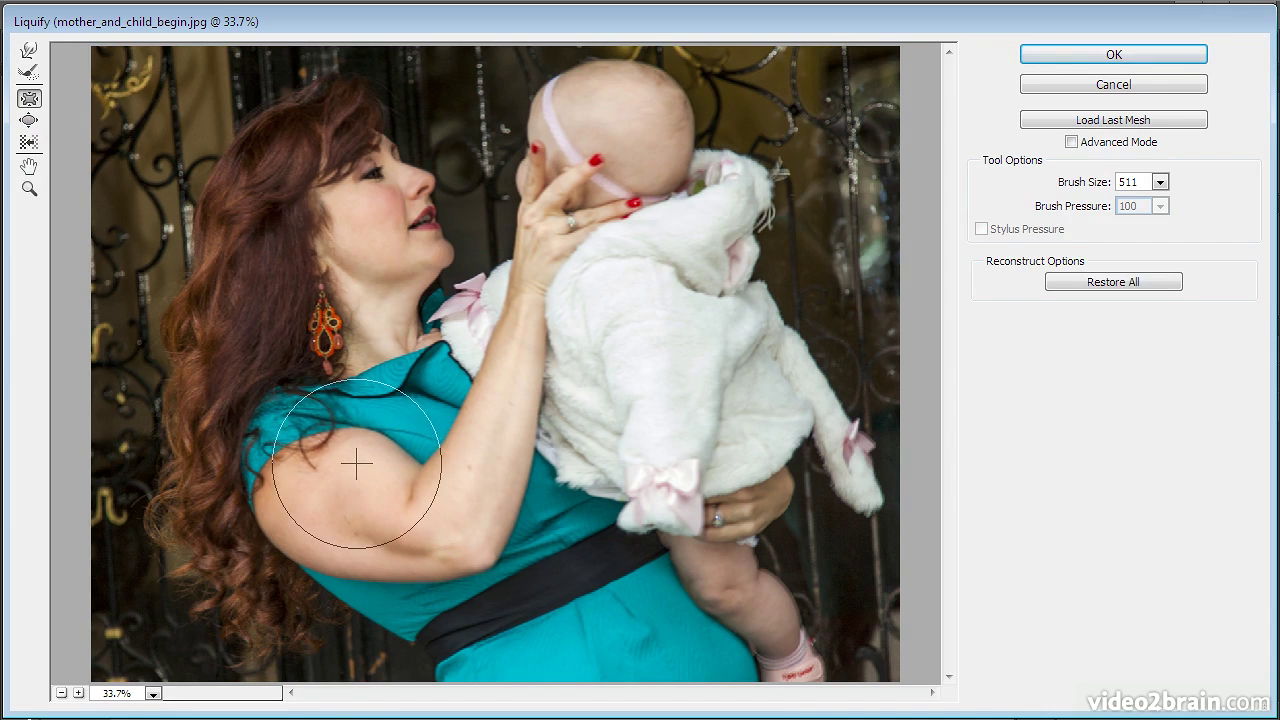
left_click(357, 466)
left_click(361, 473)
mouse_move(361, 473)
left_mouse_down()
mouse_move(346, 466)
mouse_move(366, 463)
mouse_move(346, 486)
mouse_move(366, 486)
mouse_move(354, 485)
mouse_move(371, 471)
mouse_move(351, 471)
mouse_move(371, 457)
mouse_move(357, 471)
left_mouse_up()
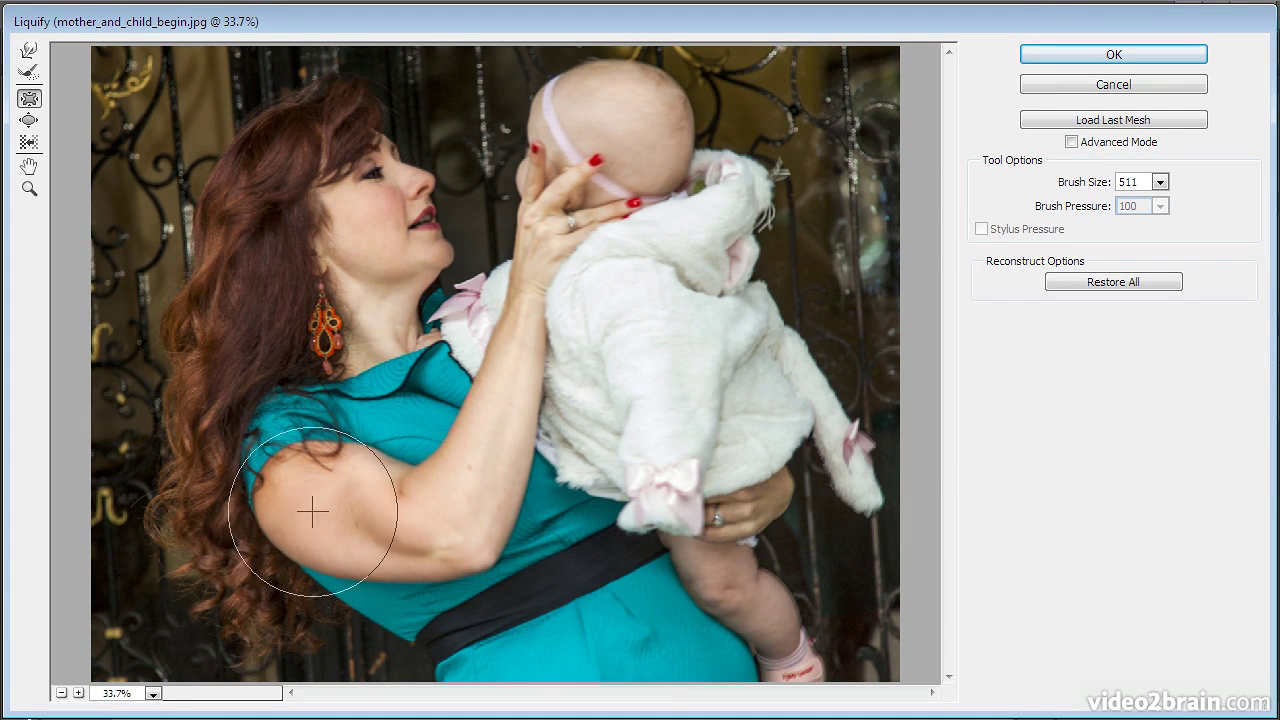
Step: Pucker the back and underside of the woman's upper arm and the area around her elbow to slim them
left_click_drag(307, 514, 350, 526)
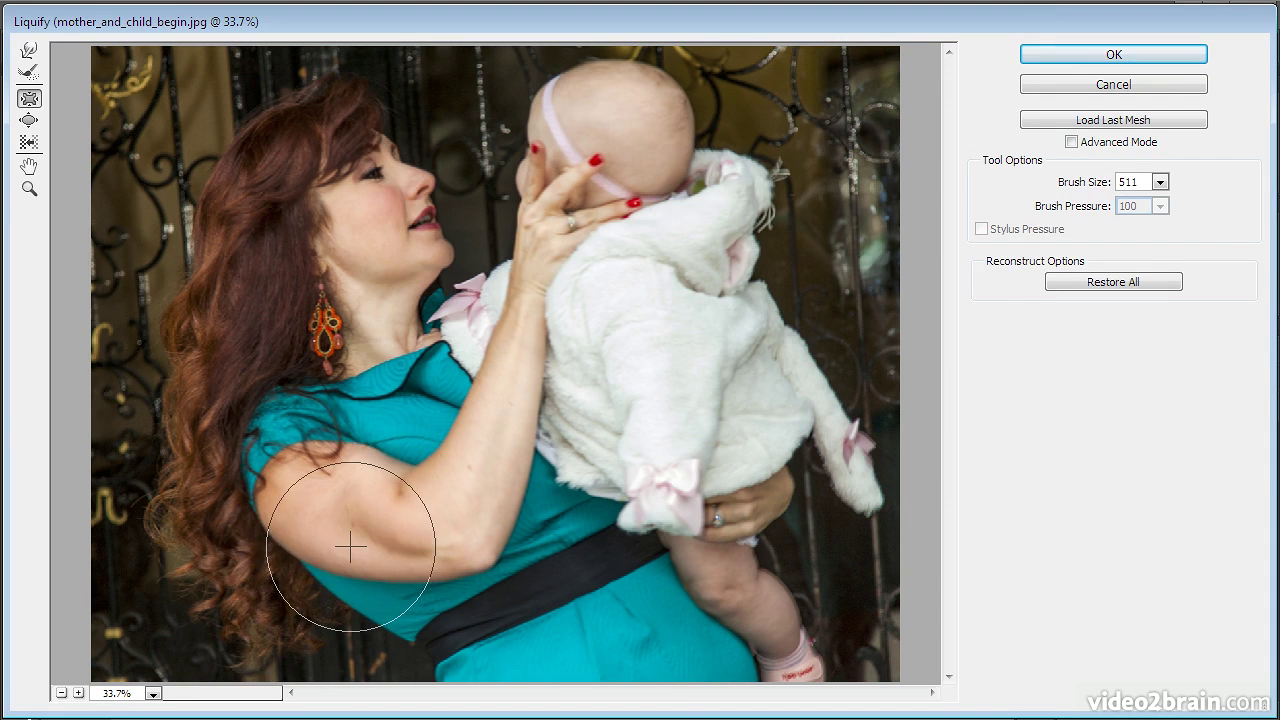
left_click_drag(350, 545, 360, 543)
mouse_move(386, 614)
left_mouse_down()
mouse_move(336, 563)
mouse_move(372, 534)
mouse_move(308, 504)
mouse_move(392, 518)
mouse_move(320, 516)
mouse_move(307, 565)
mouse_move(375, 609)
mouse_move(344, 590)
mouse_move(308, 505)
mouse_move(385, 502)
mouse_move(306, 491)
left_mouse_up()
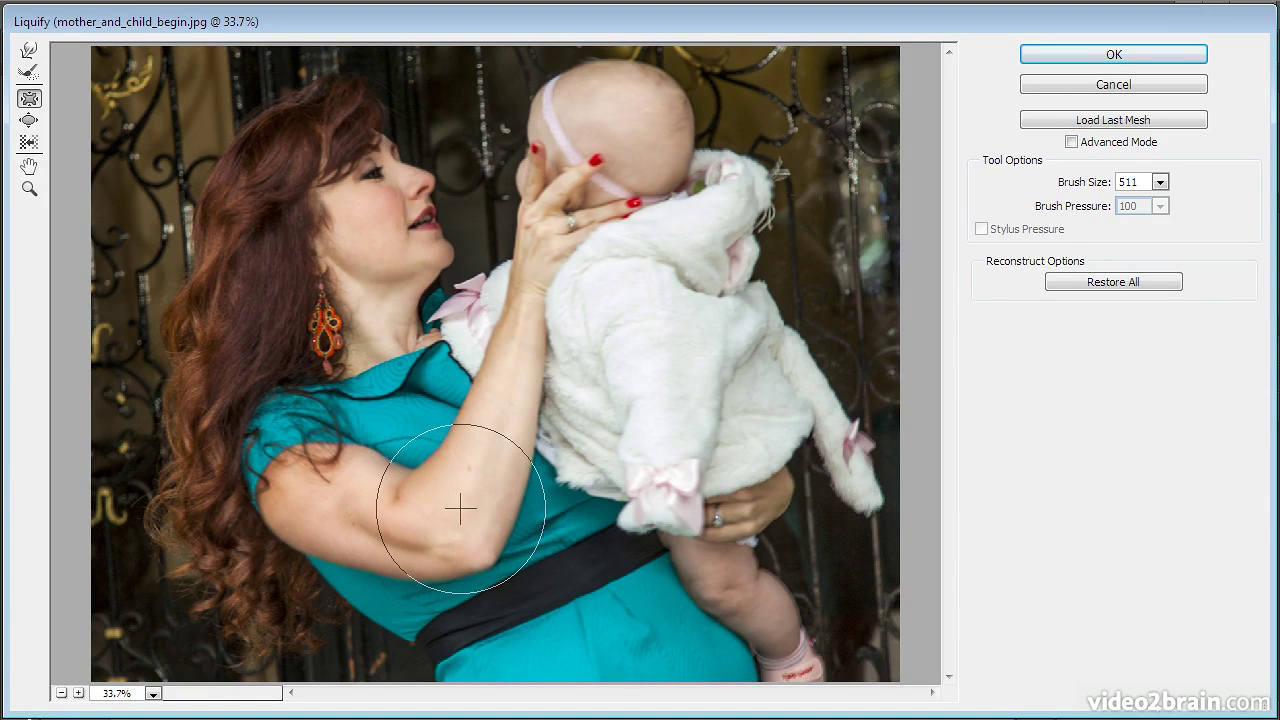
left_click_drag(471, 500, 454, 501)
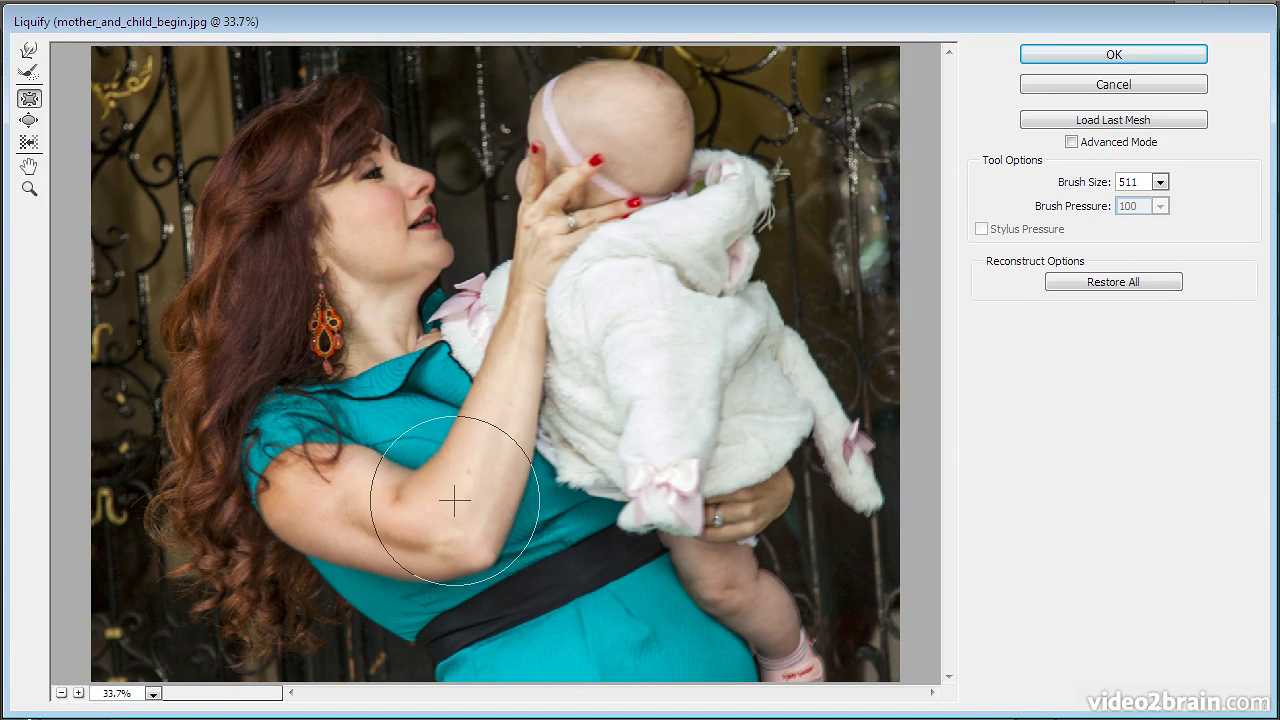
mouse_move(449, 500)
left_mouse_down()
mouse_move(474, 520)
mouse_move(471, 543)
mouse_move(434, 491)
mouse_move(466, 531)
mouse_move(457, 517)
left_mouse_up()
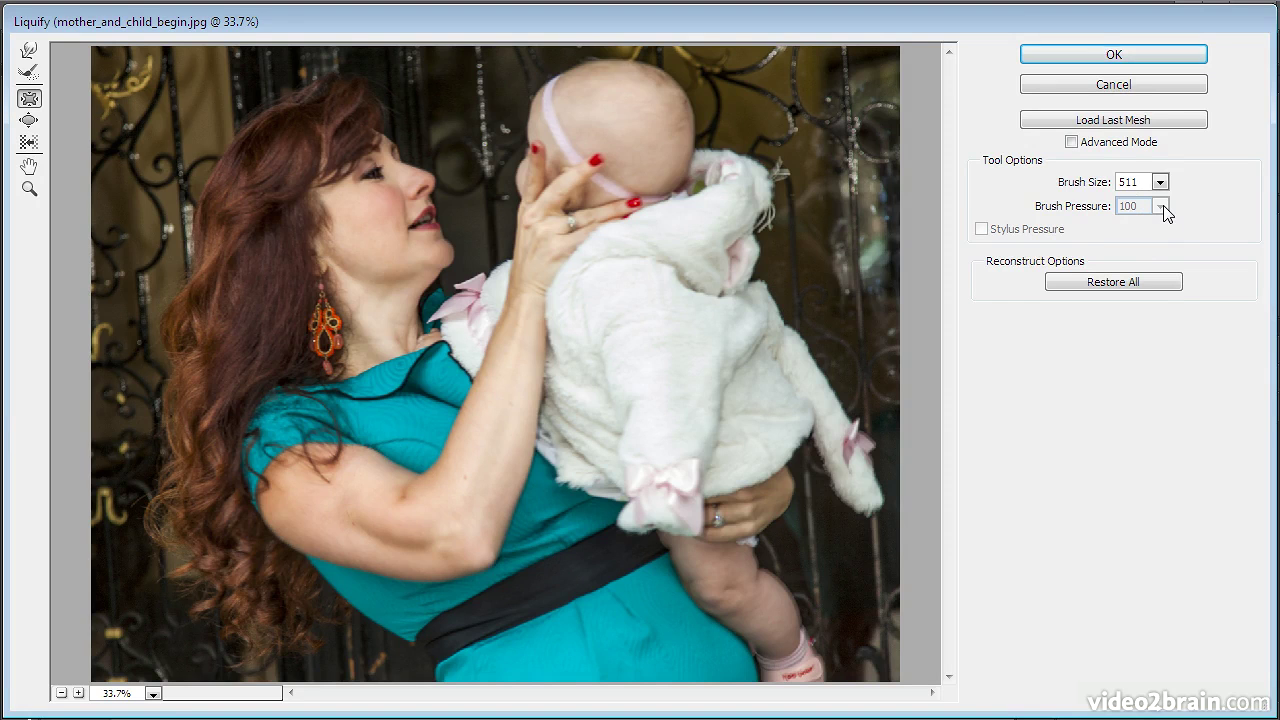
Step: Turn on Advanced Mode to view the full Liquify options, and turn it off again
left_click(1075, 143)
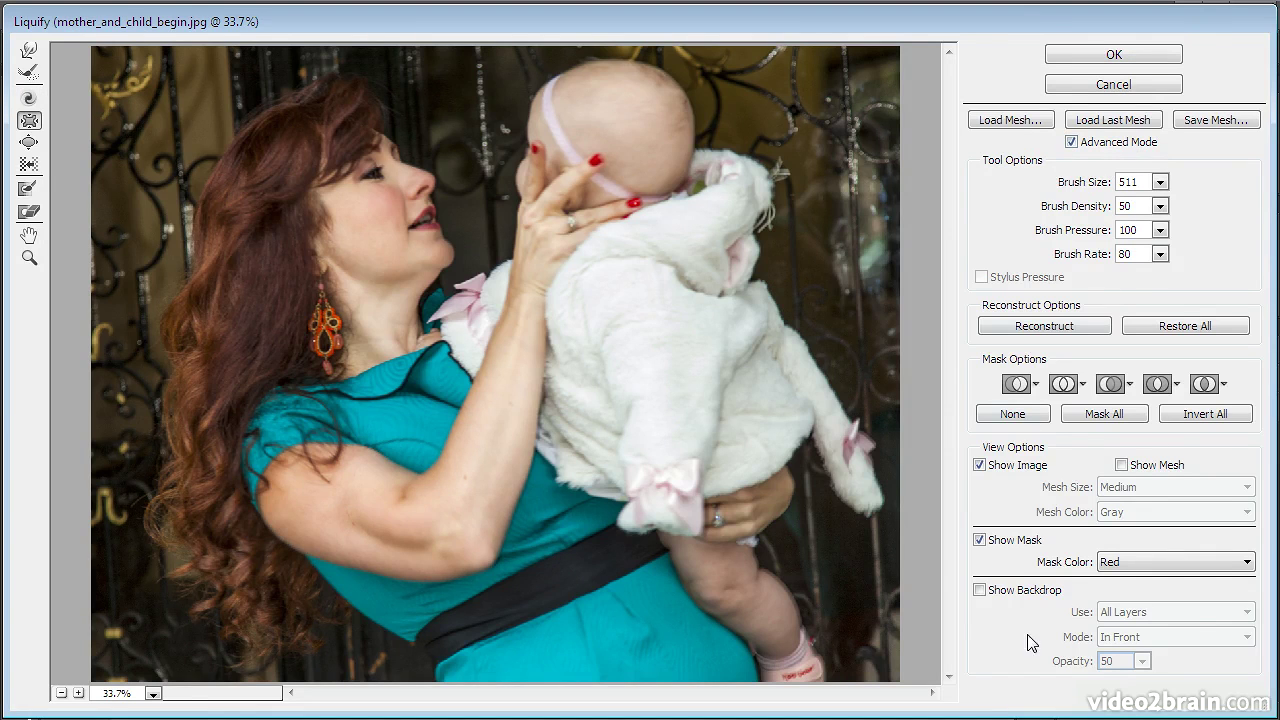
left_click(1074, 143)
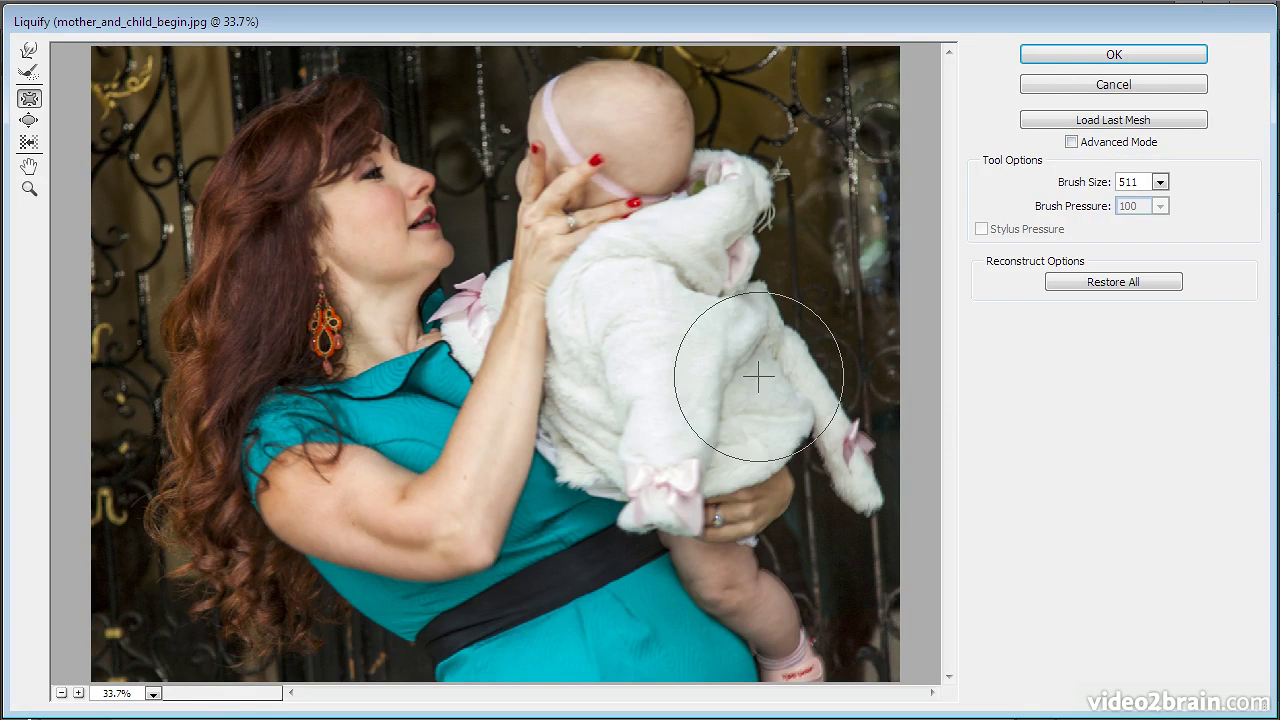
Step: Slim the woman's forearm up to the wrist and her upper arm, using the Pucker tool
left_click_drag(436, 494, 486, 432)
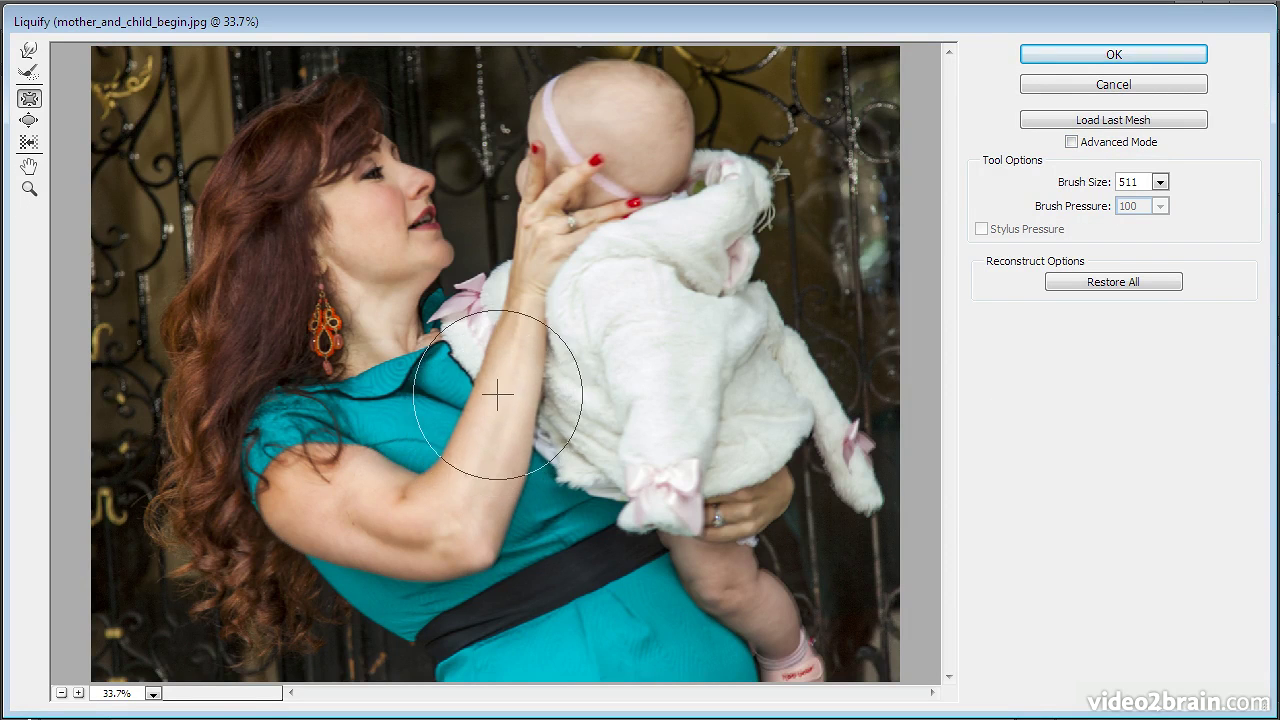
left_click_drag(500, 395, 523, 337)
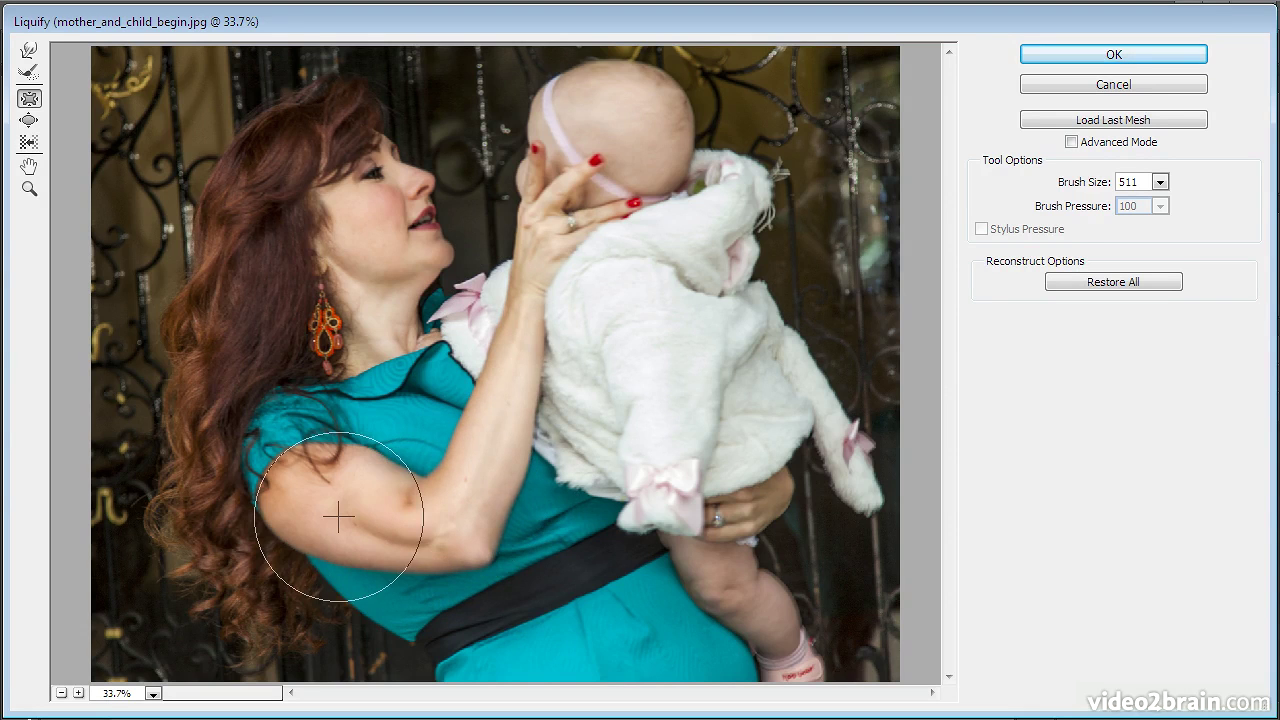
mouse_move(338, 517)
left_mouse_down()
mouse_move(300, 508)
mouse_move(440, 545)
left_mouse_up()
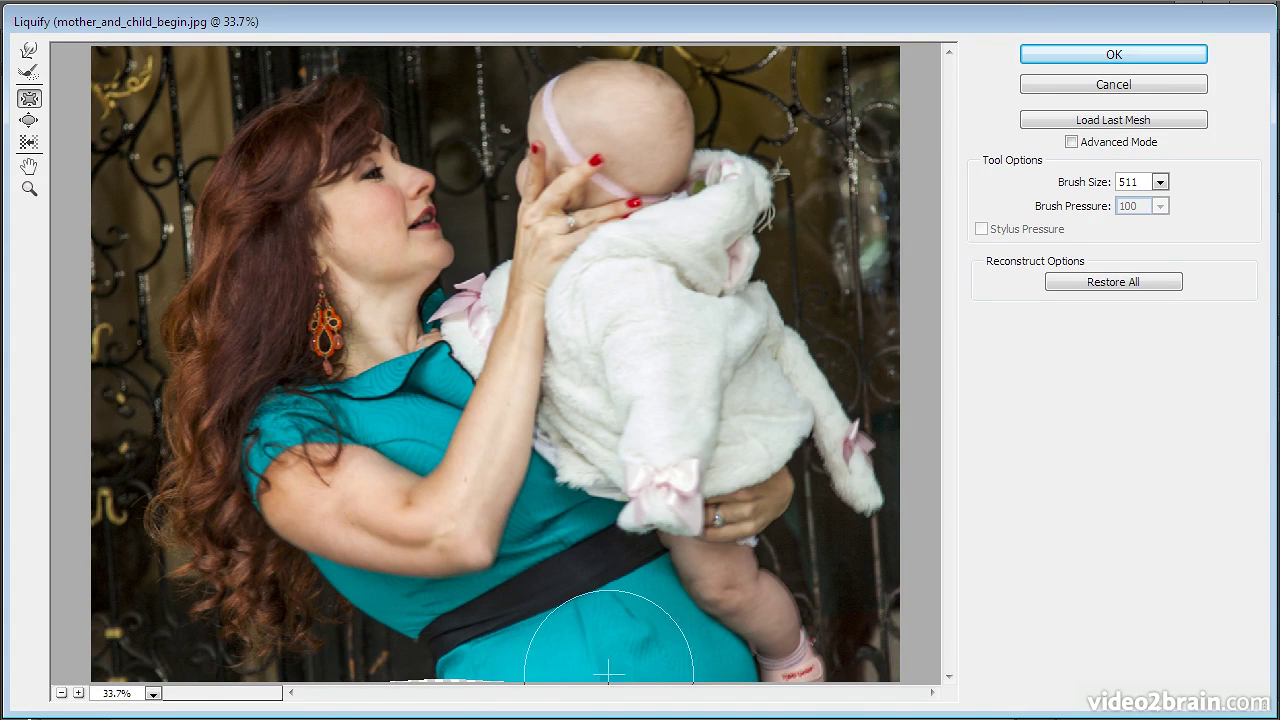
Step: Push the dress back over the gap at the photo's lower edge with Forward Warp, and pucker the waist below the elbow
left_click(30, 52)
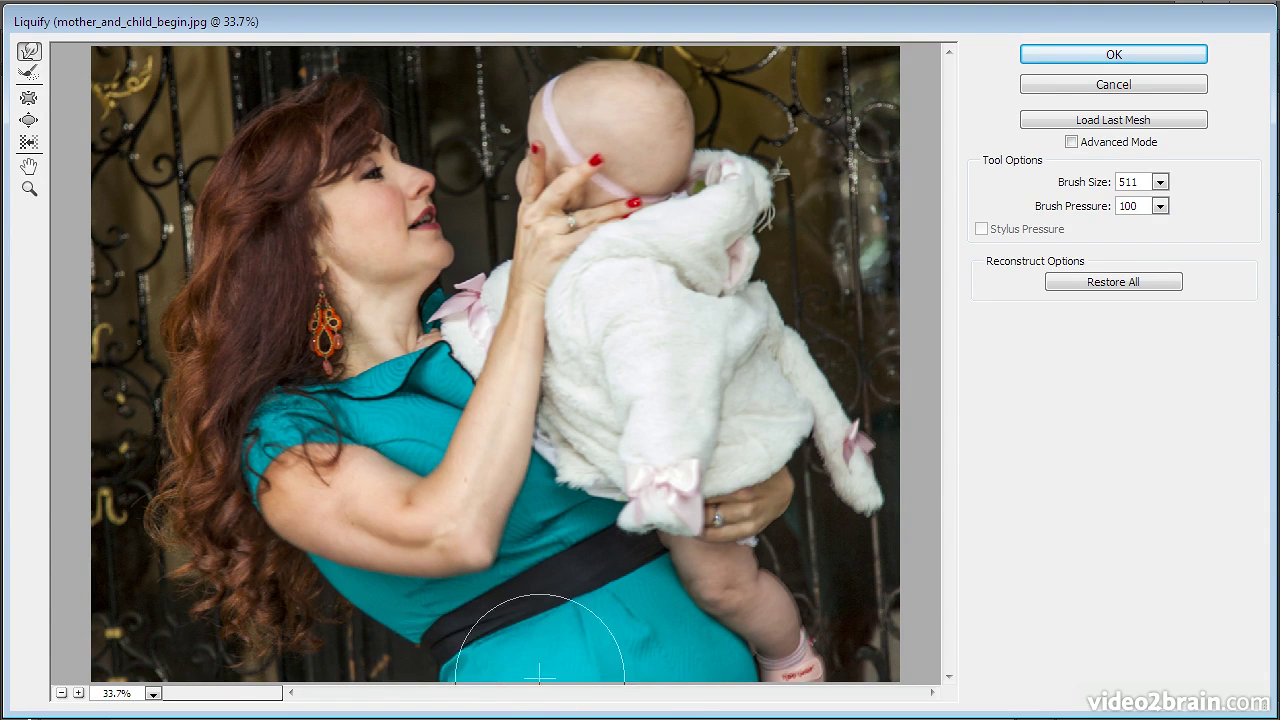
left_click(29, 98)
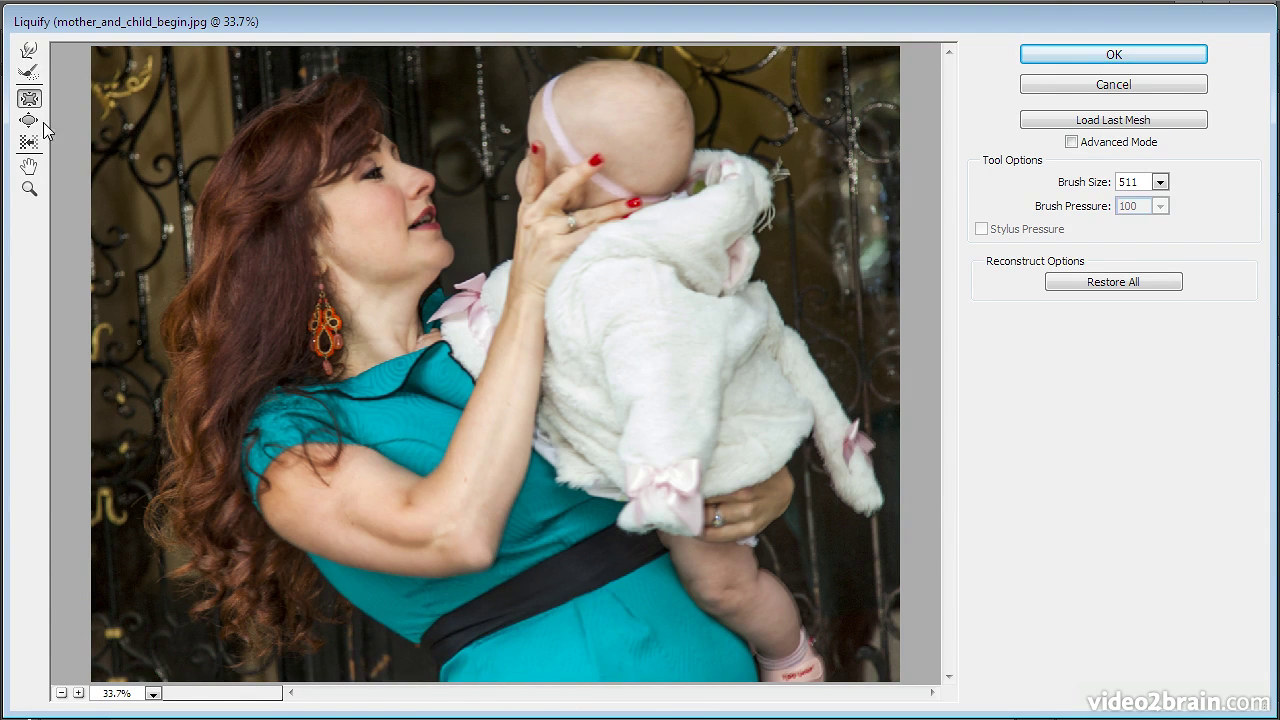
left_click(373, 594)
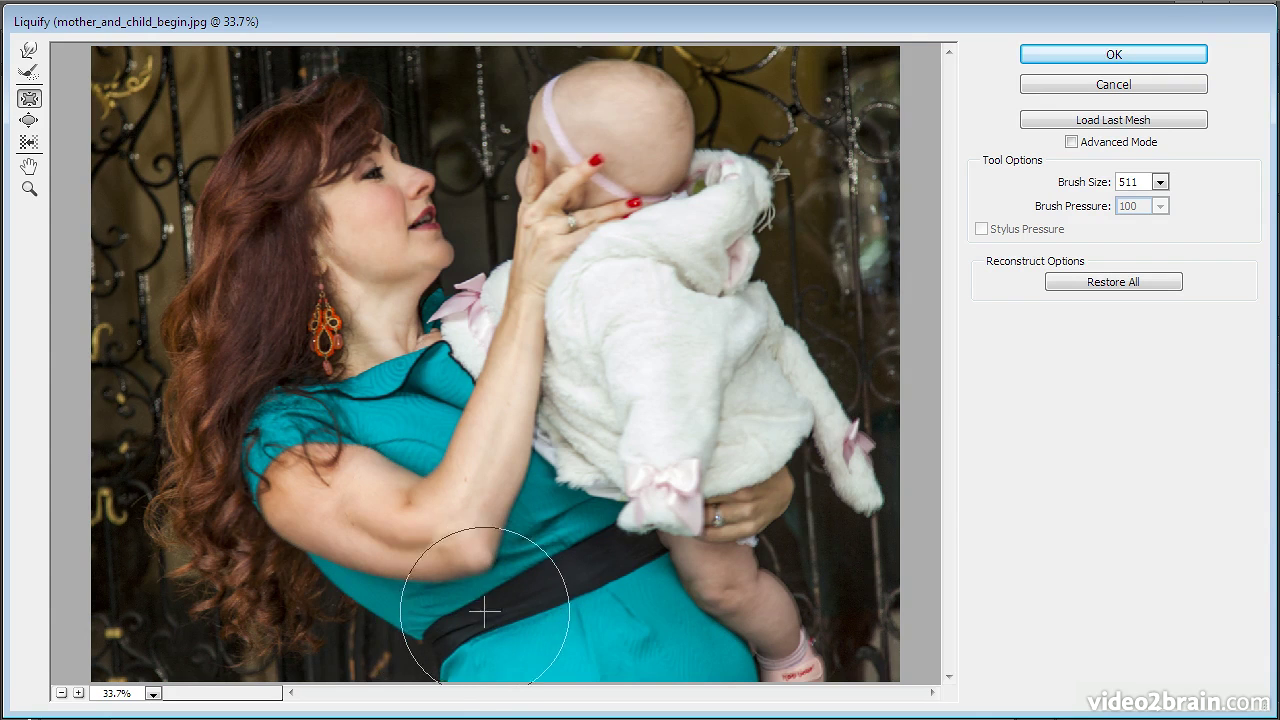
Step: Tighten the area under the woman's chin with the Pucker tool
left_click(30, 120)
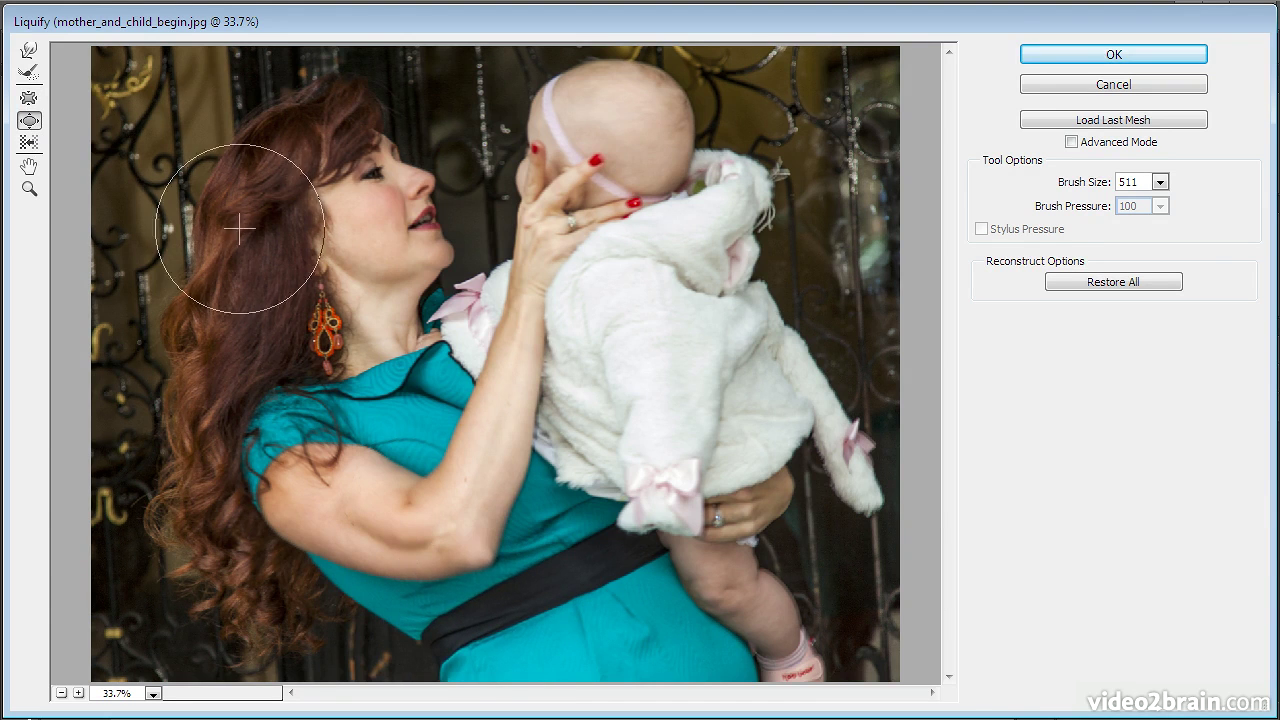
left_click(29, 97)
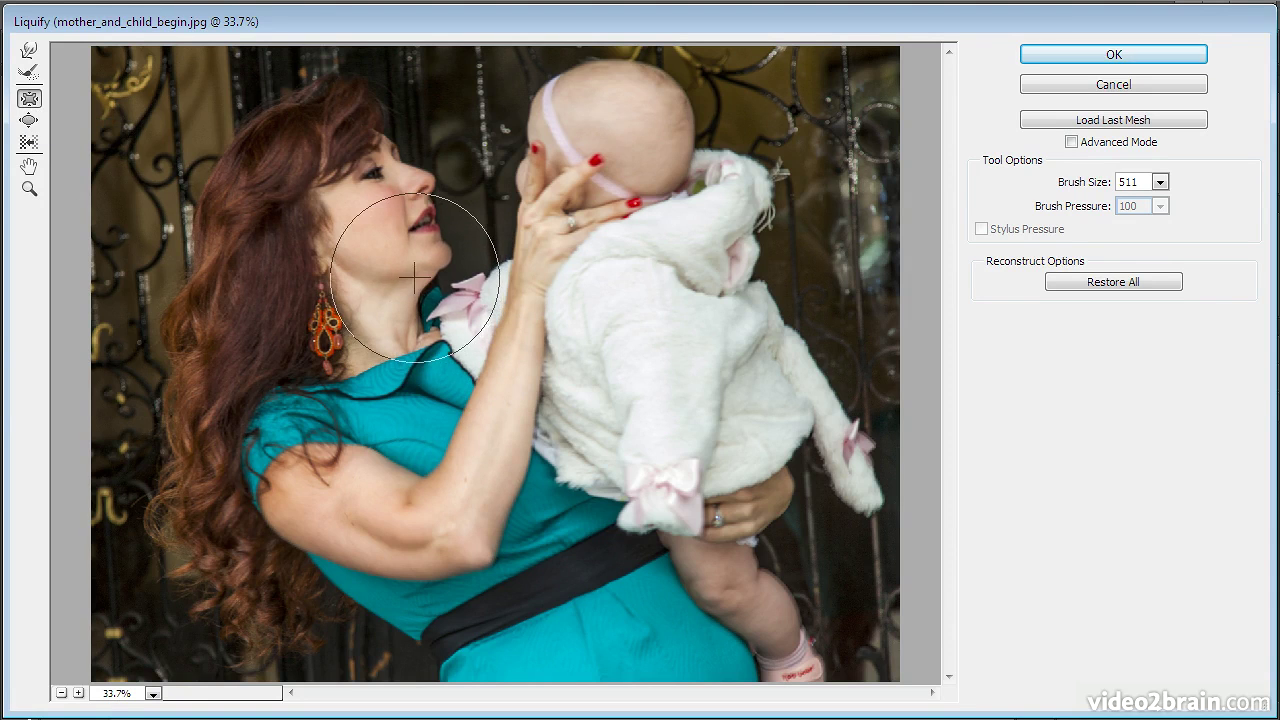
left_click(696, 345)
Step: Try to shrink the woman's nose with the Pucker tool at a brush size of 200
double_click(1122, 183)
type("200")
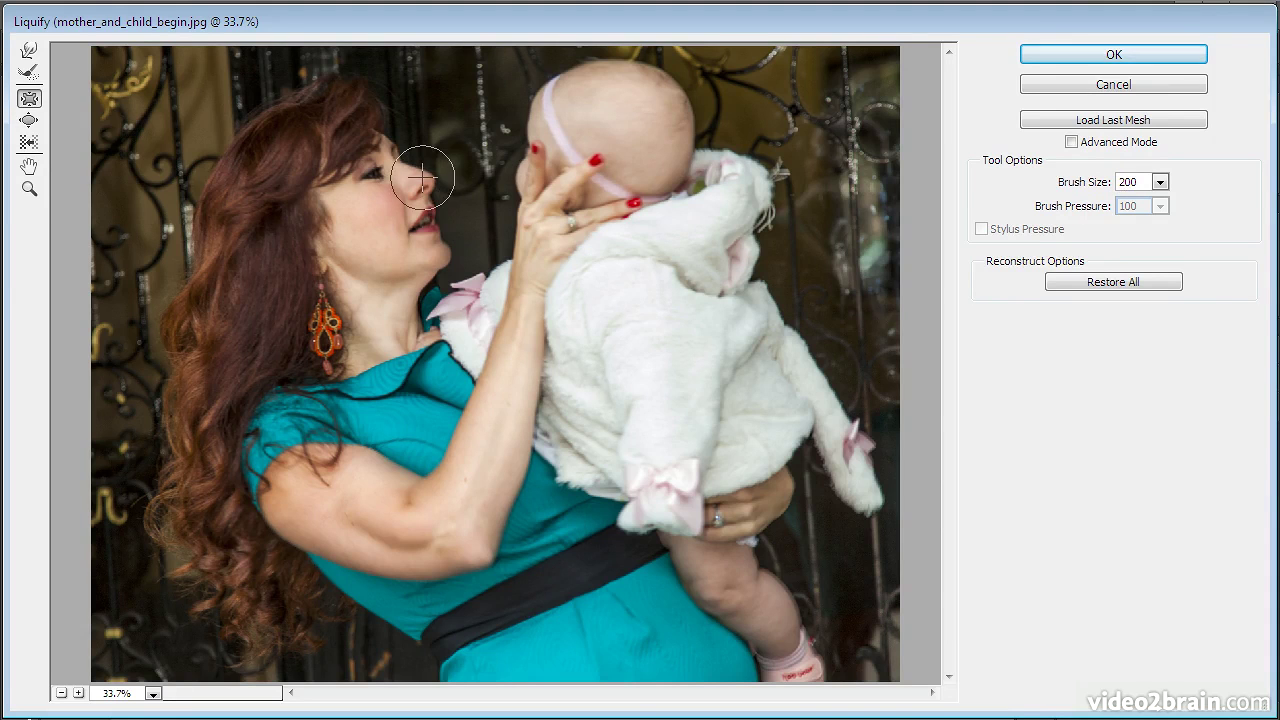
left_click_drag(406, 187, 414, 178)
key("ctrl+z")
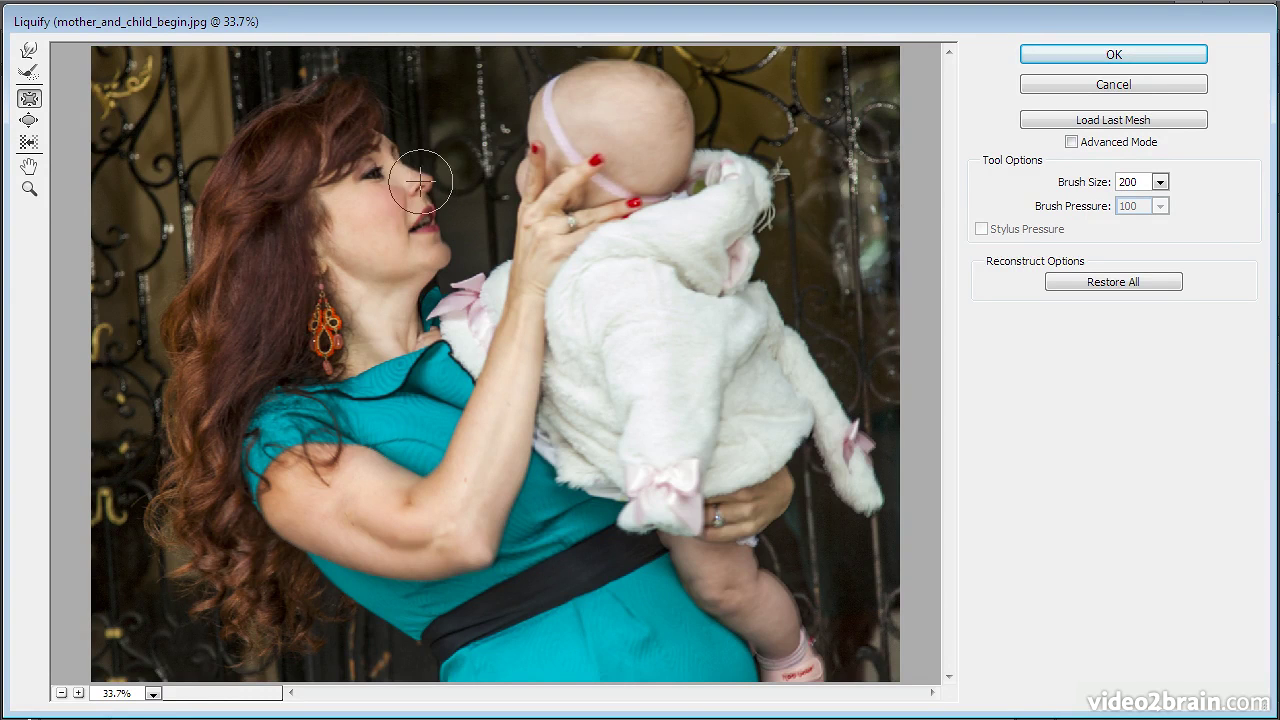
key("ctrl+z")
key("alt+space")
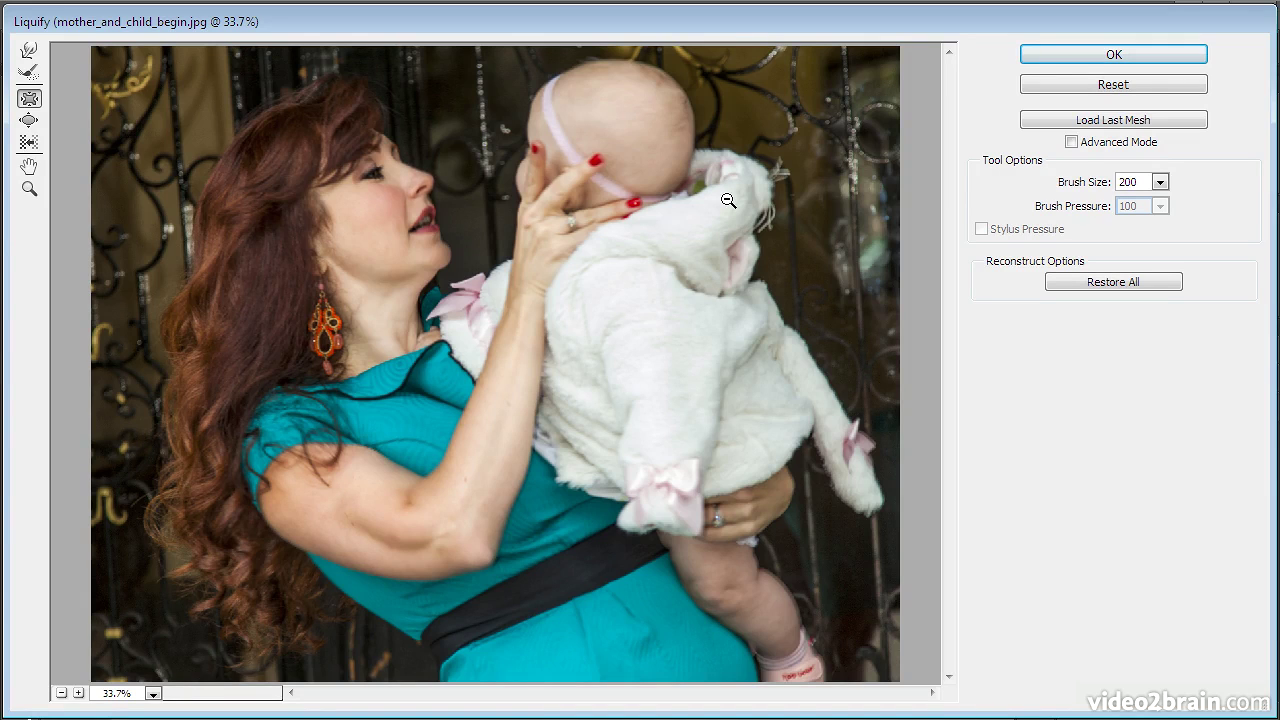
Step: Choose the Forward Warp tool and apply the Liquify changes to the photo
left_click(28, 56)
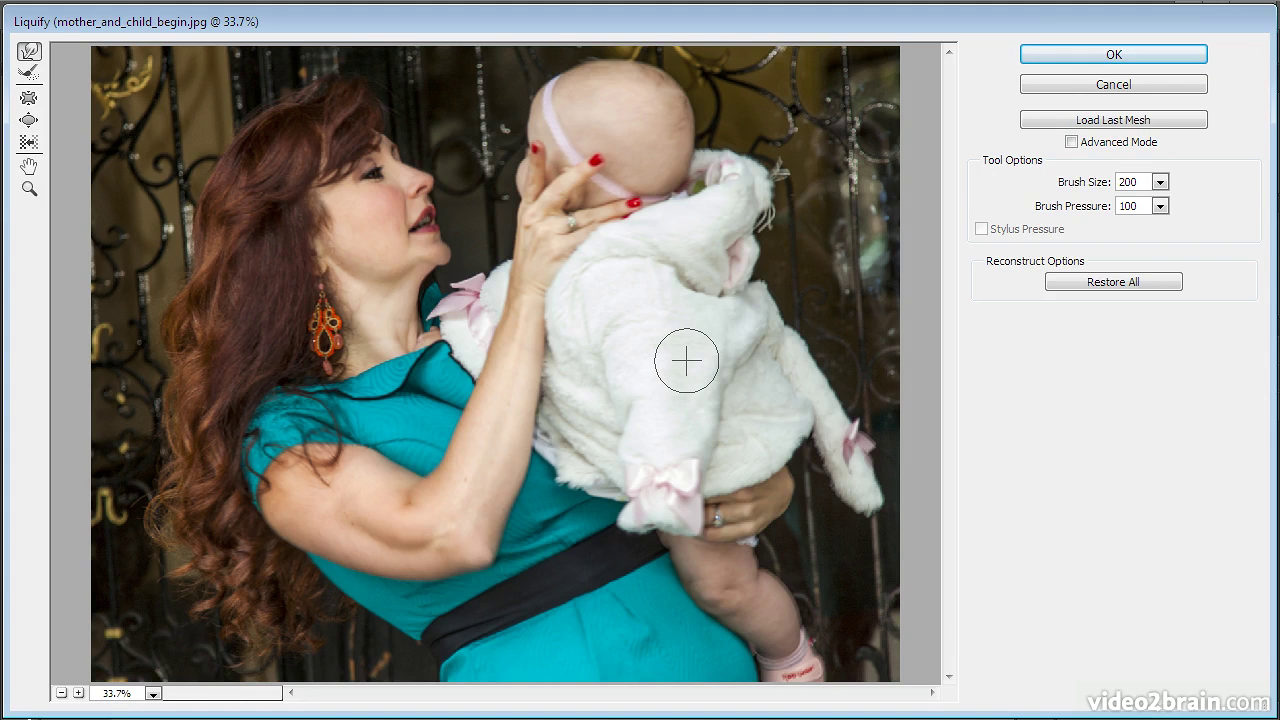
left_click(1072, 54)
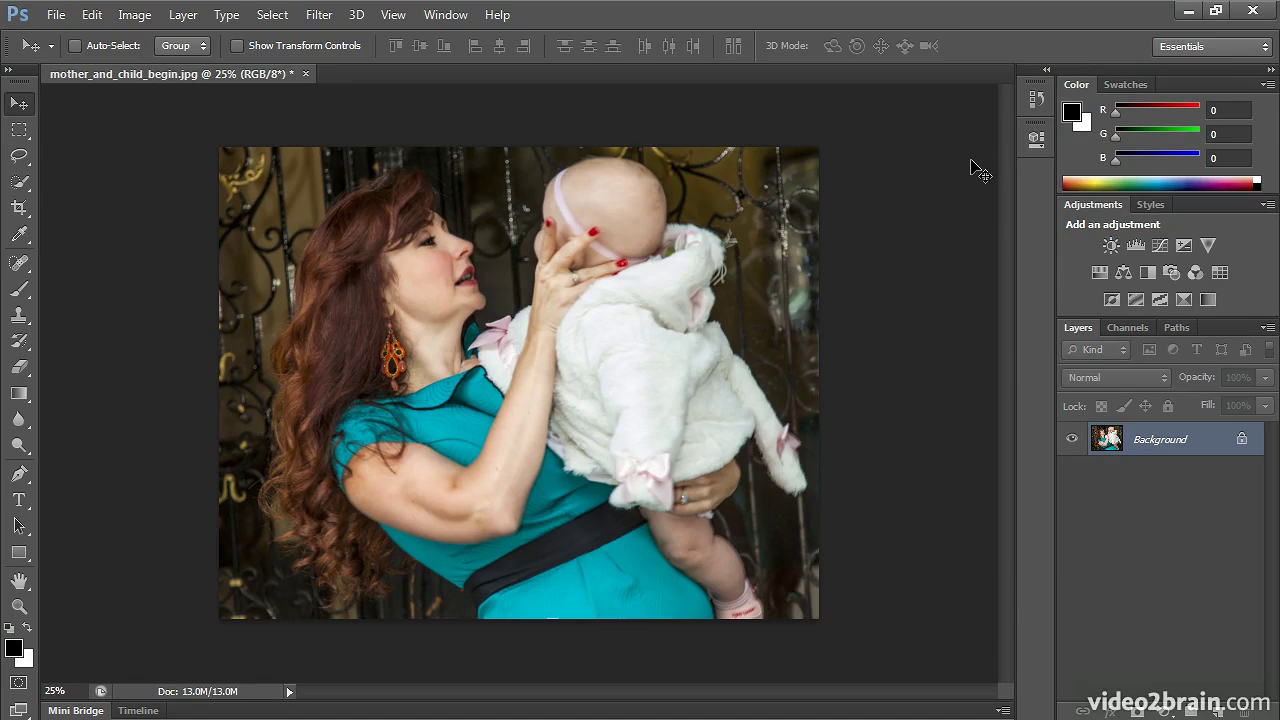
Step: Compare the photo before and after the Liquify filter by repeatedly undoing and redoing it
key("ctrl+z")
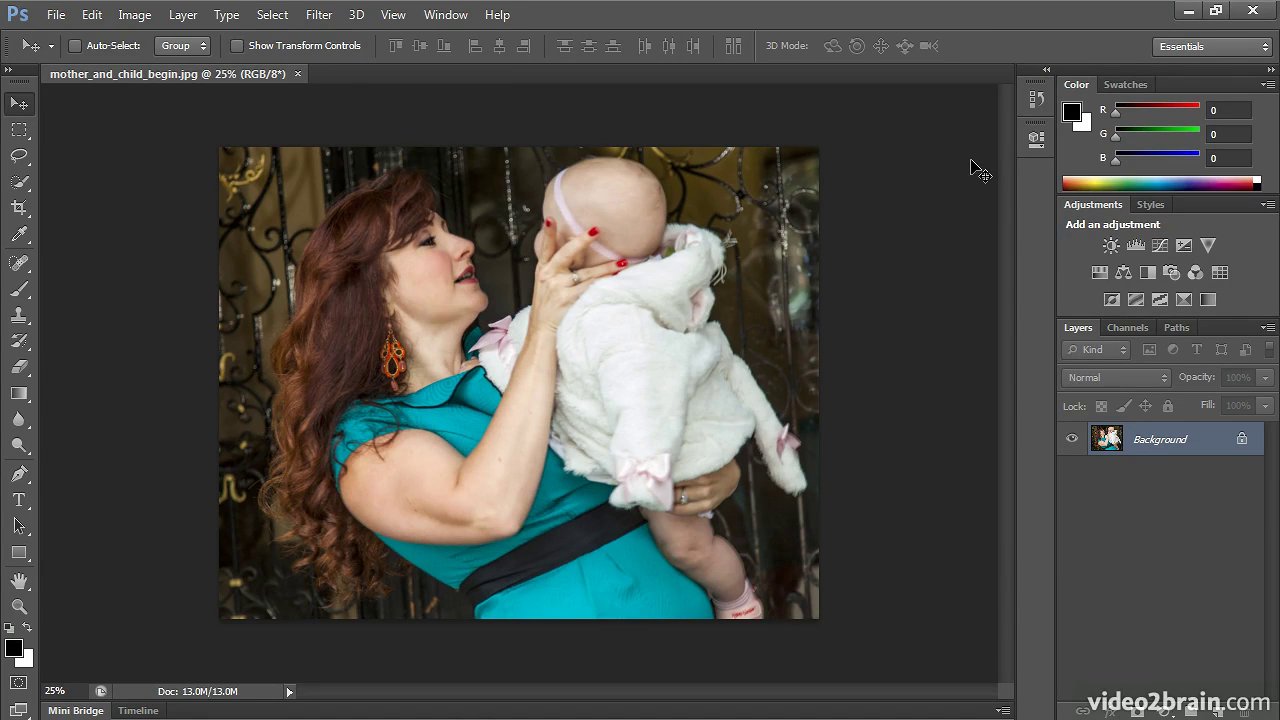
key("ctrl+z")
key("ctrl+z")
key("ctrl+z")
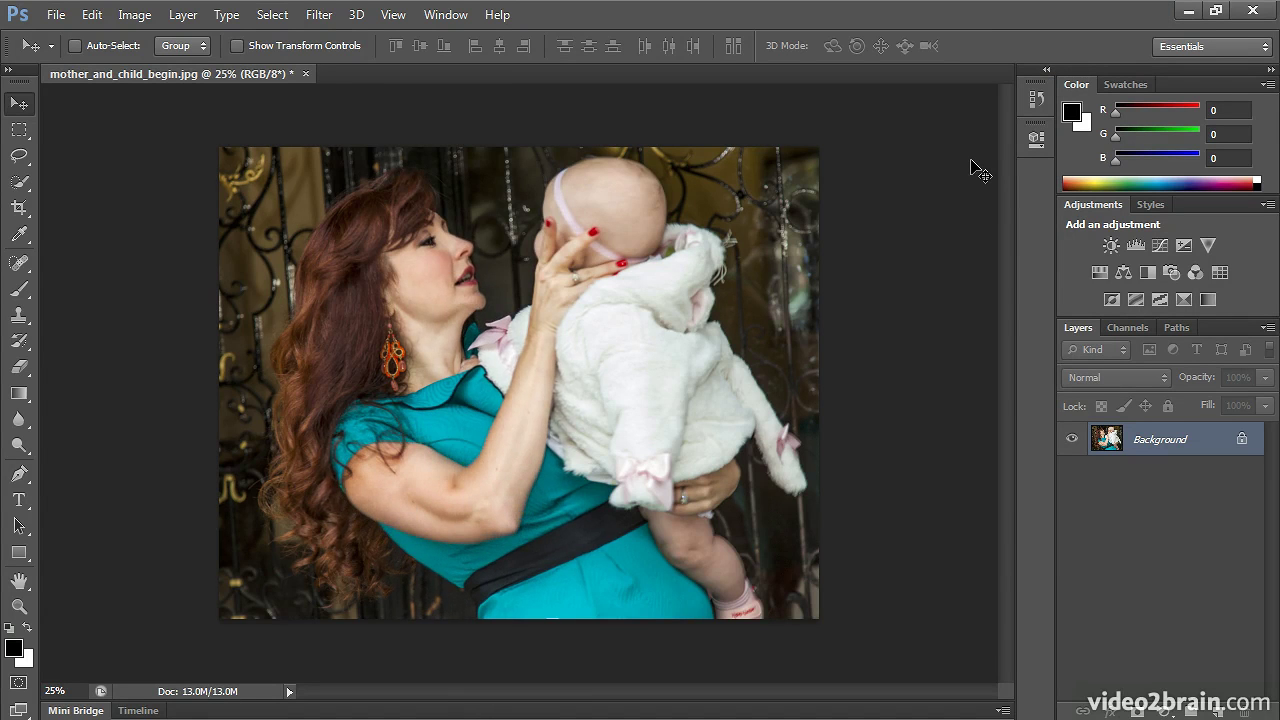
key("ctrl+z")
key("ctrl+z")
key("ctrl+z")
key("ctrl+z")
Step: Show the document history and create a new snapshot of the liquified photo
left_click(1036, 99)
left_click_drag(1006, 187, 1006, 474)
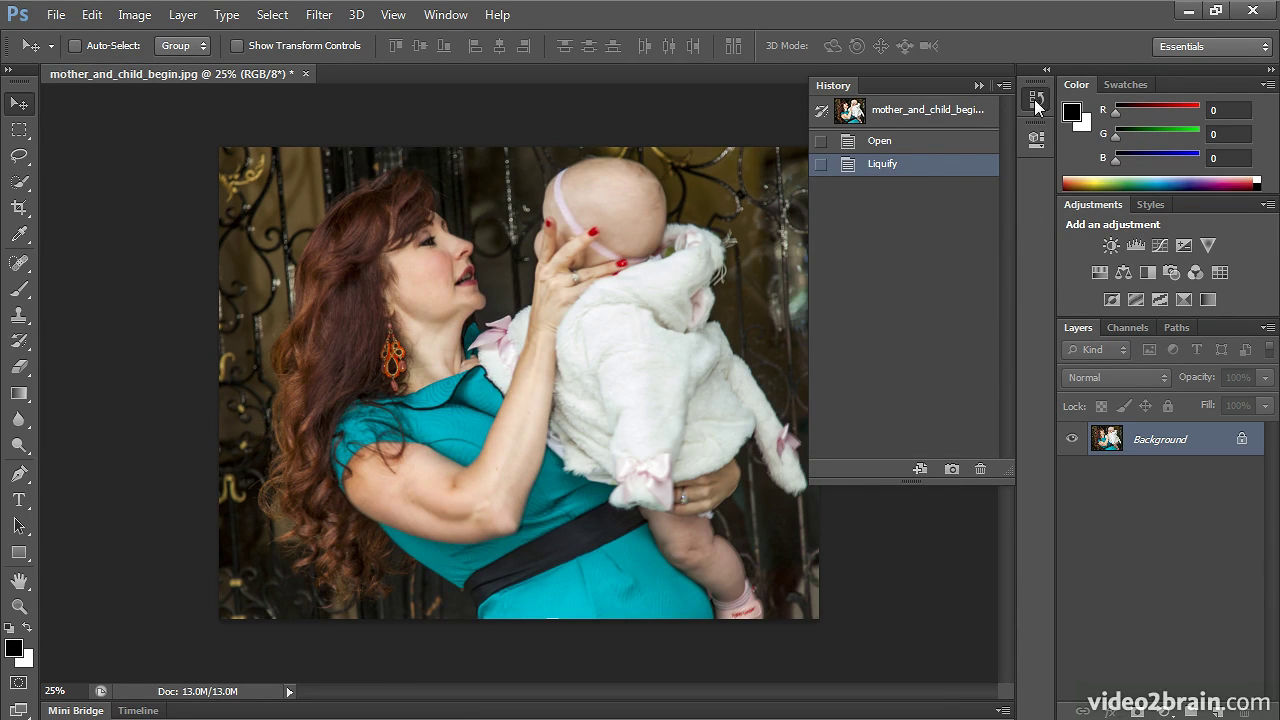
left_click(446, 15)
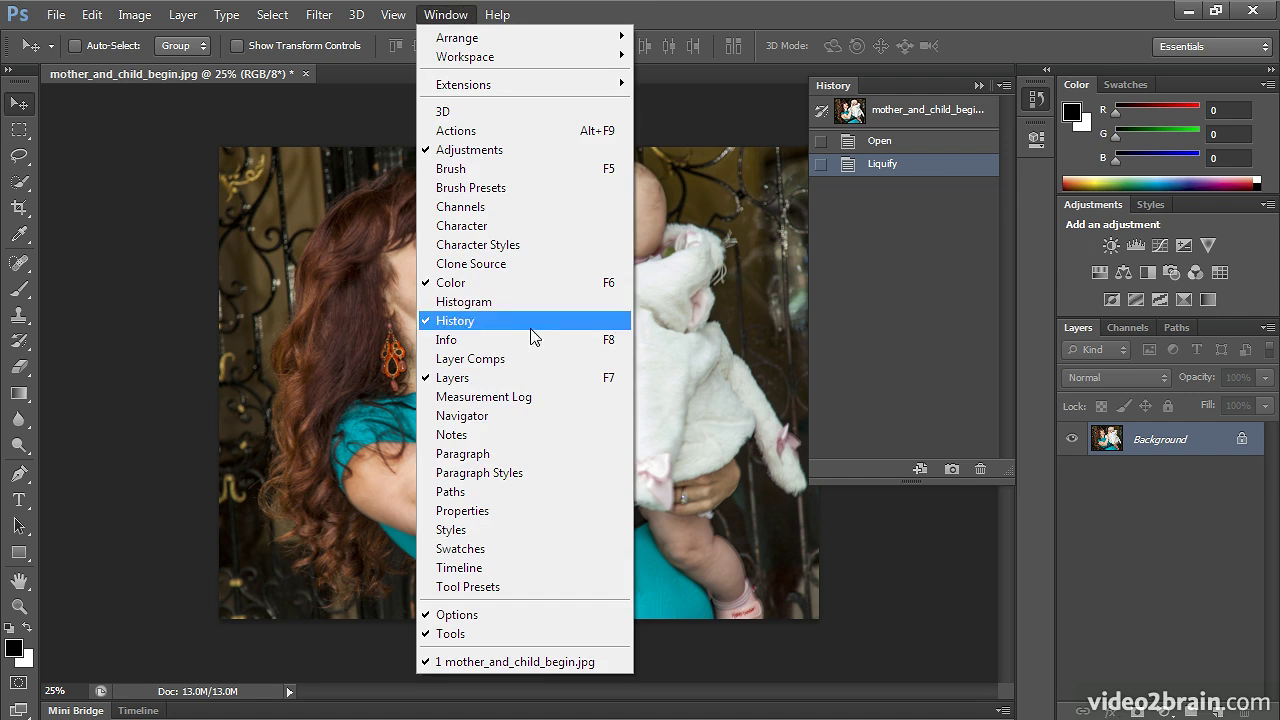
left_click(448, 18)
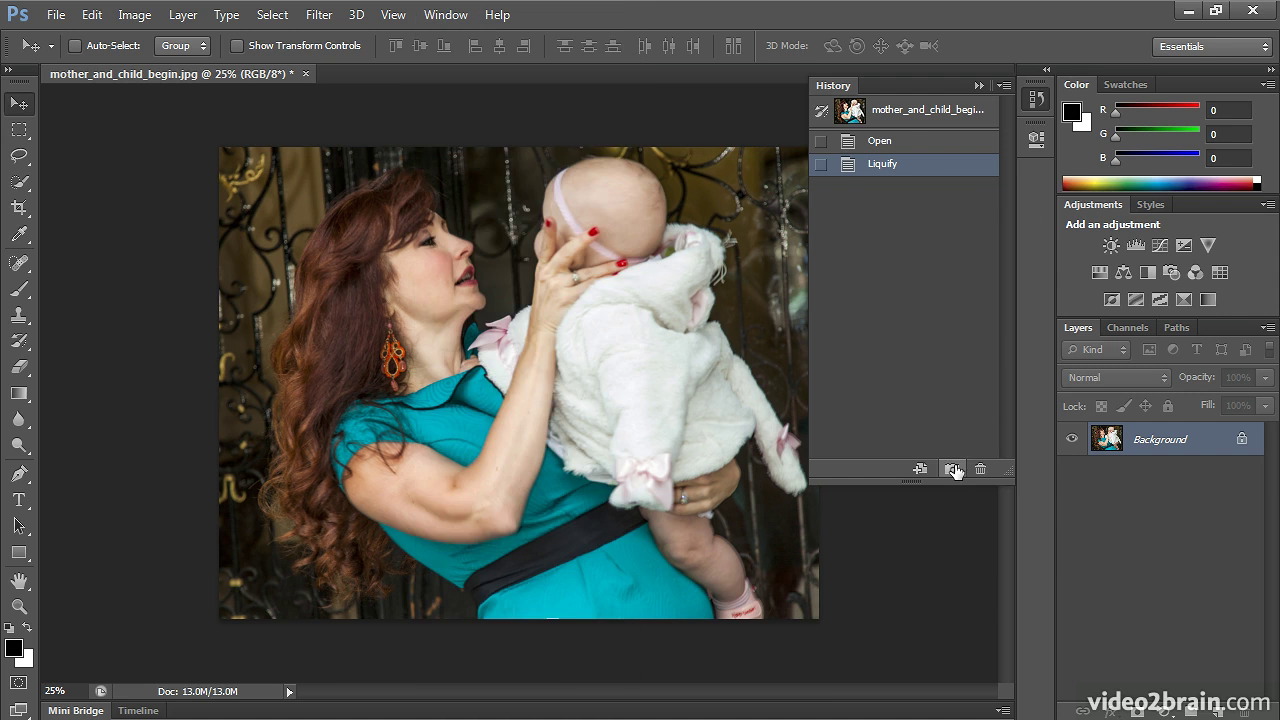
left_click(954, 470)
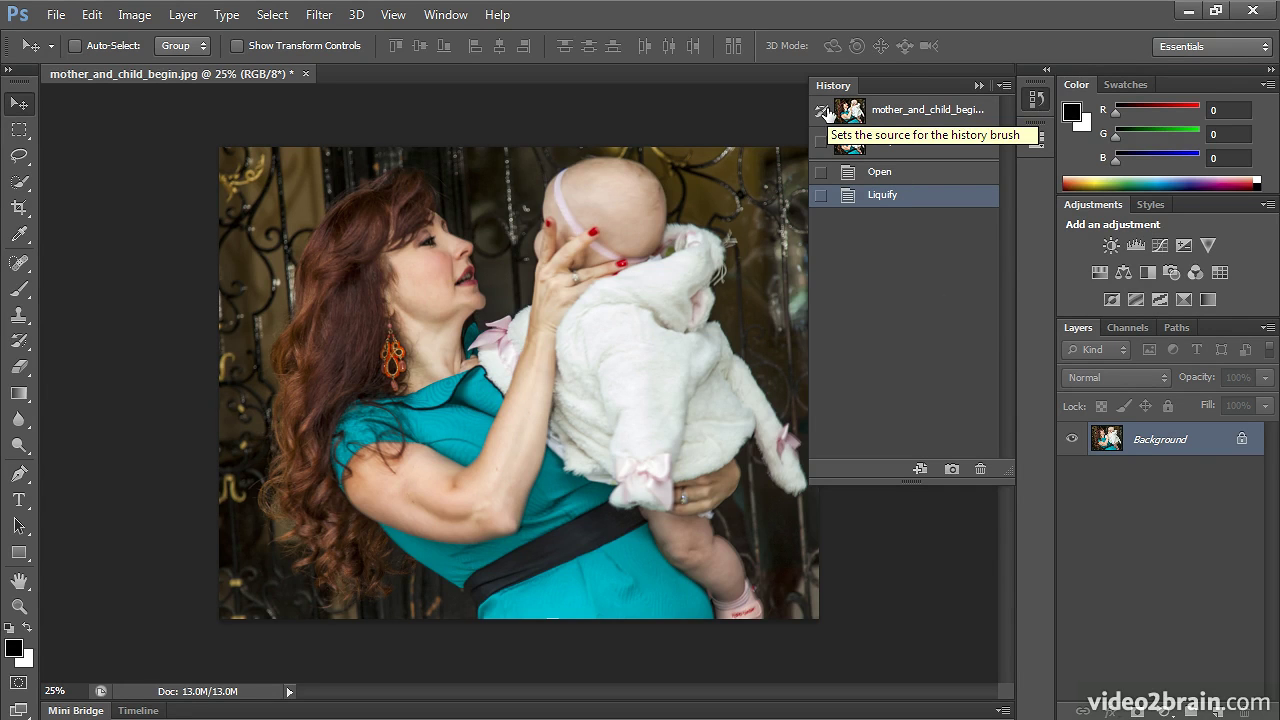
Step: Close the document history and choose the History Brush tool for retouching the woman's face
left_click(1037, 99)
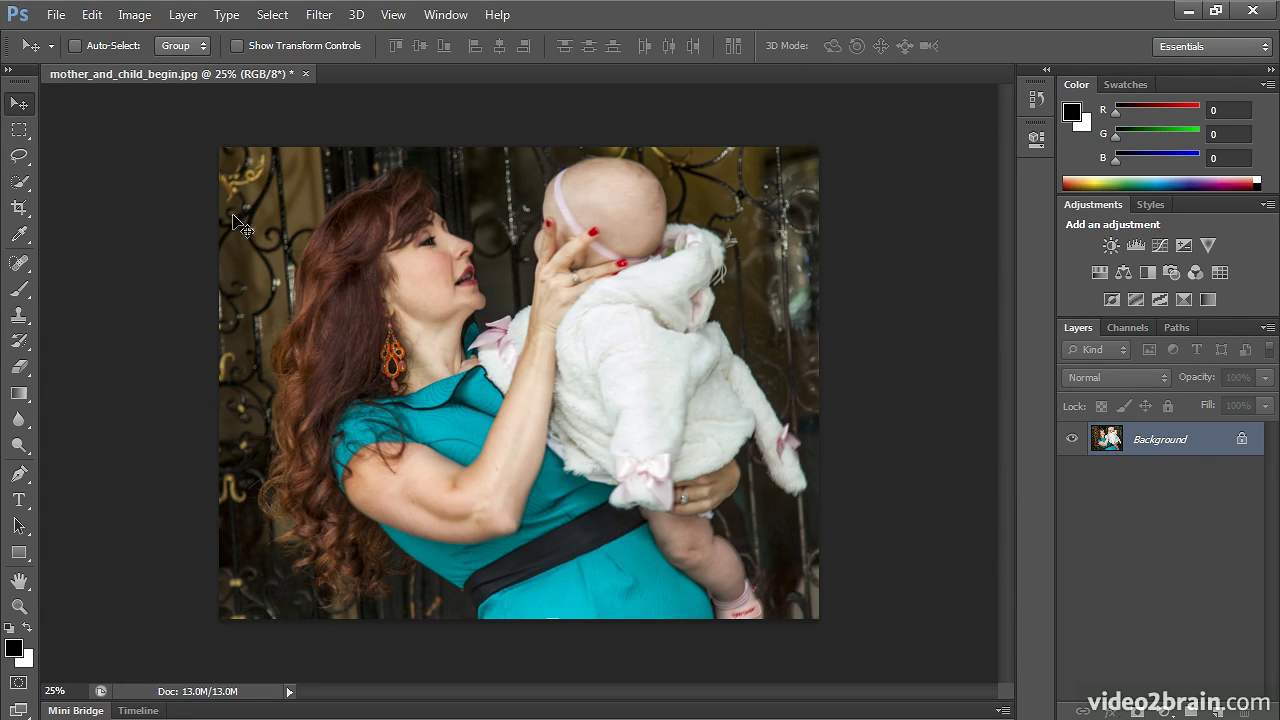
left_click(19, 341)
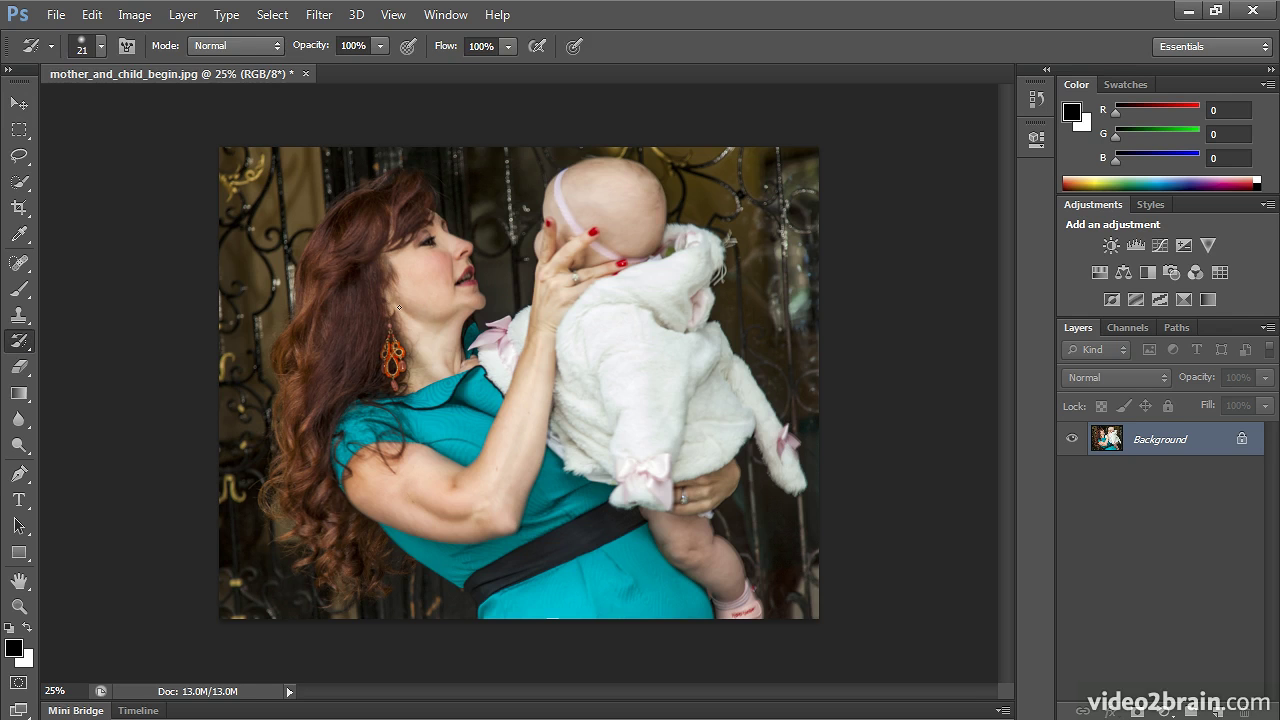
scroll(399, 308, "up", 3)
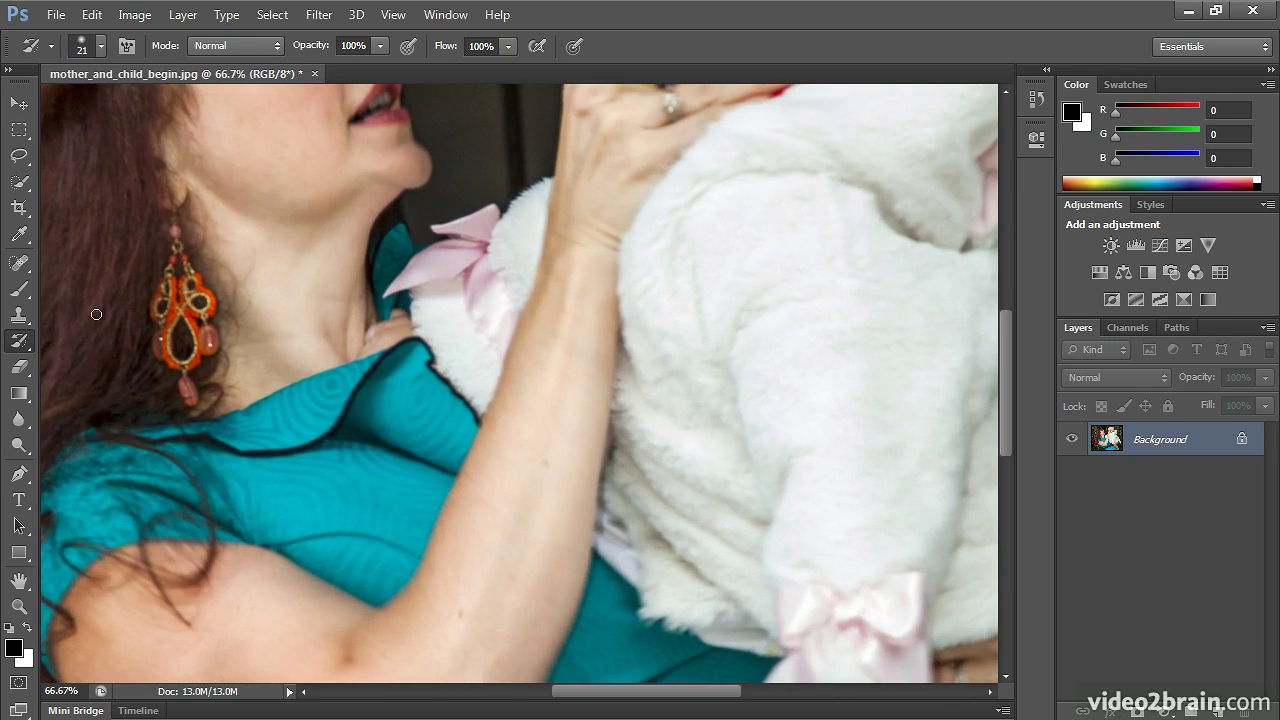
scroll(414, 157, "up", 2)
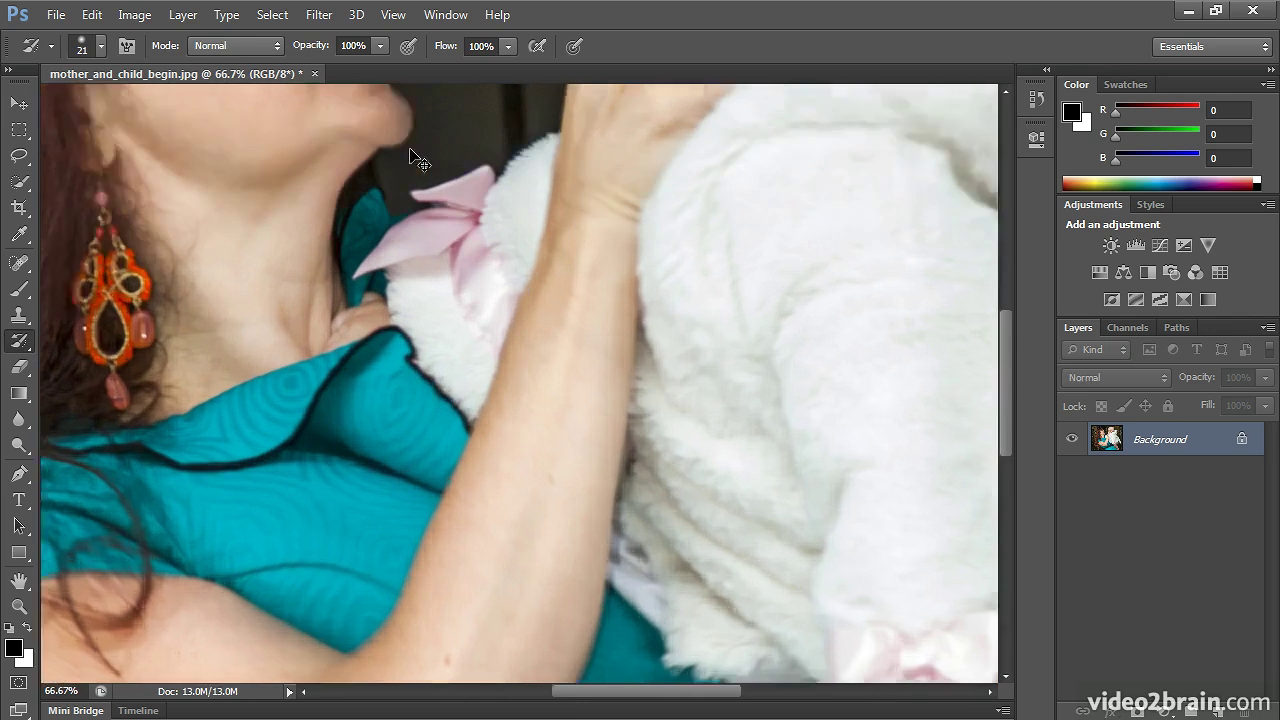
left_click_drag(414, 143, 659, 537)
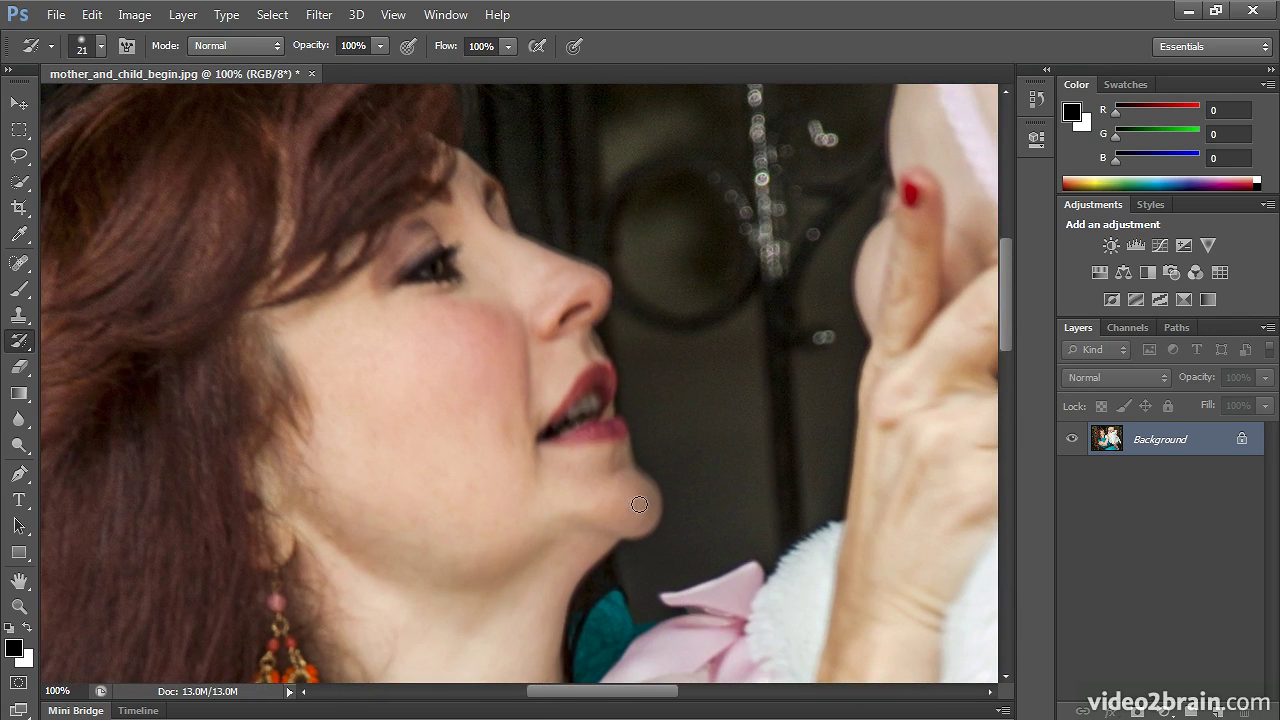
Step: Try to restore the original chin and jawline with a soft History Brush at 60 px
key("bracketright")
key("bracketright")
key("bracketright")
key("bracketright")
key("bracketright")
key("bracketright")
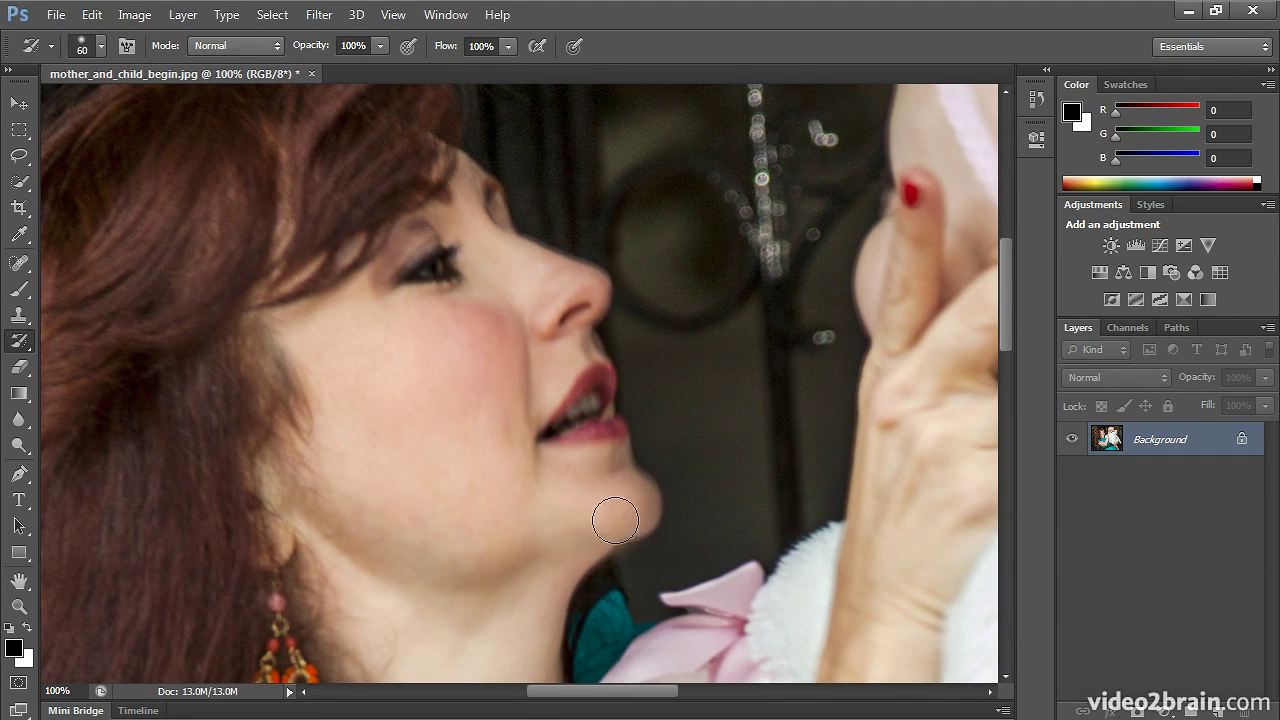
mouse_move(605, 527)
left_mouse_down()
mouse_move(620, 527)
mouse_move(521, 638)
left_mouse_up()
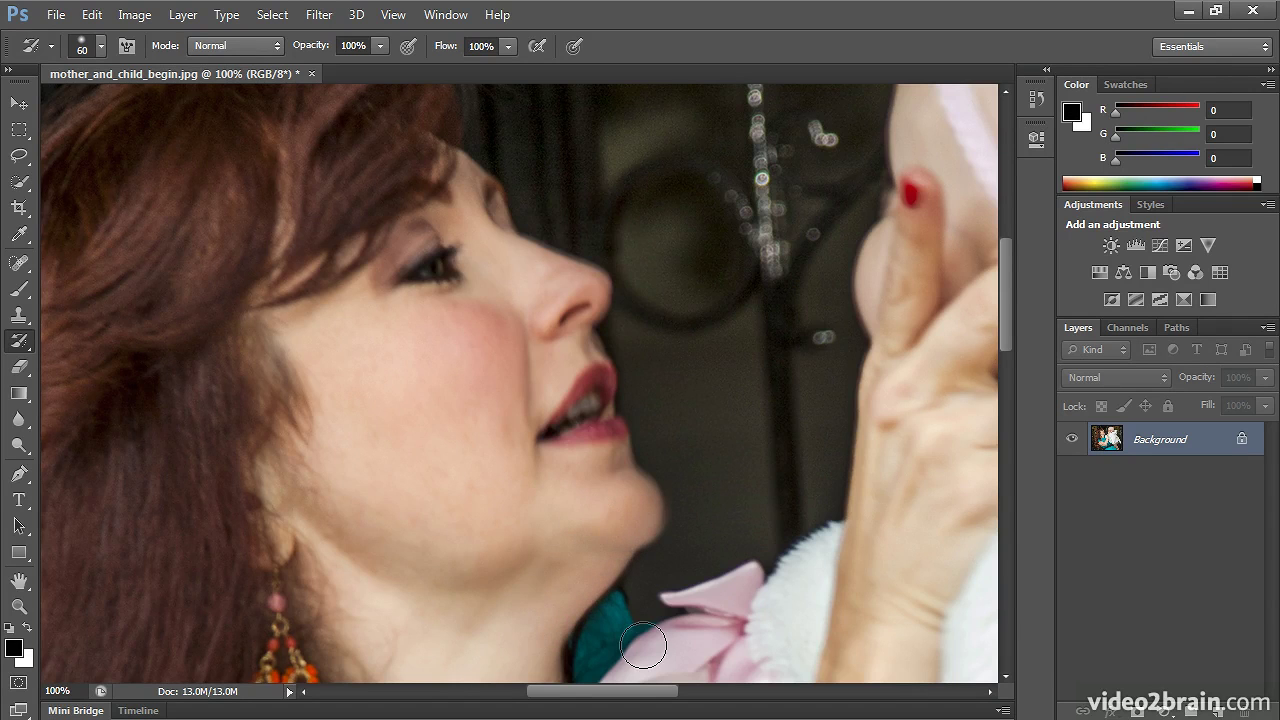
key("ctrl+z")
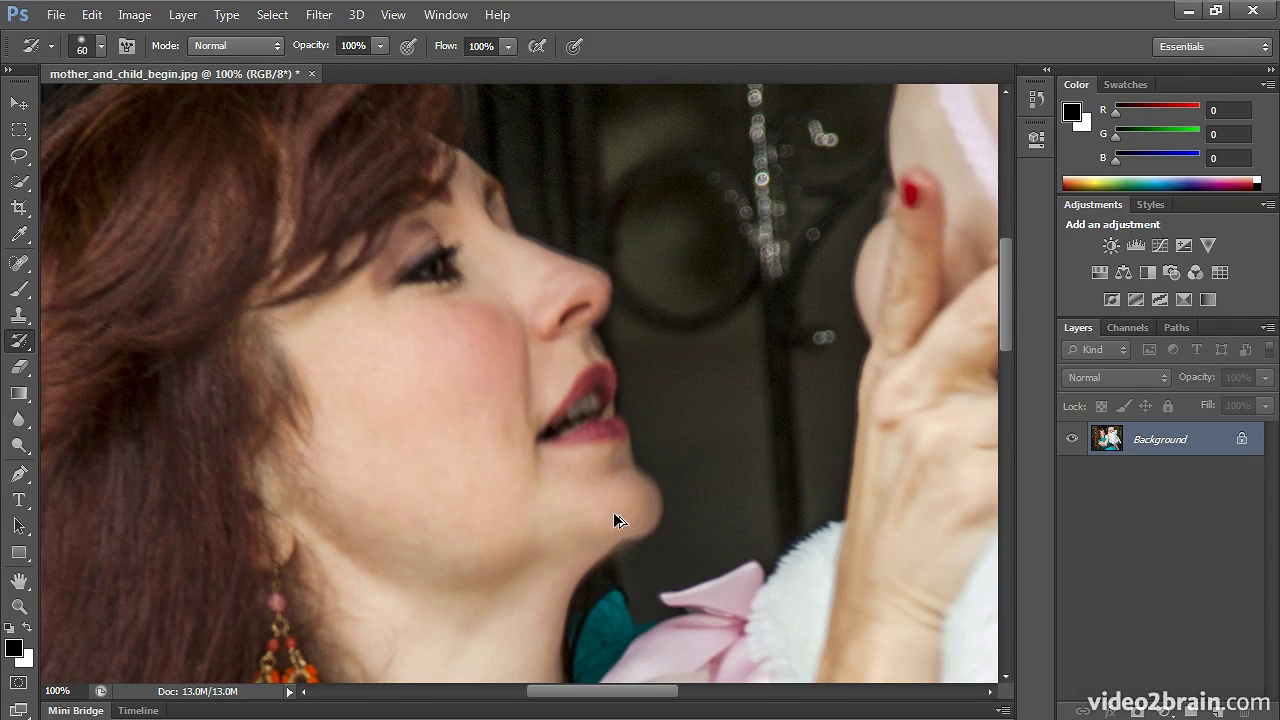
key("ctrl+z")
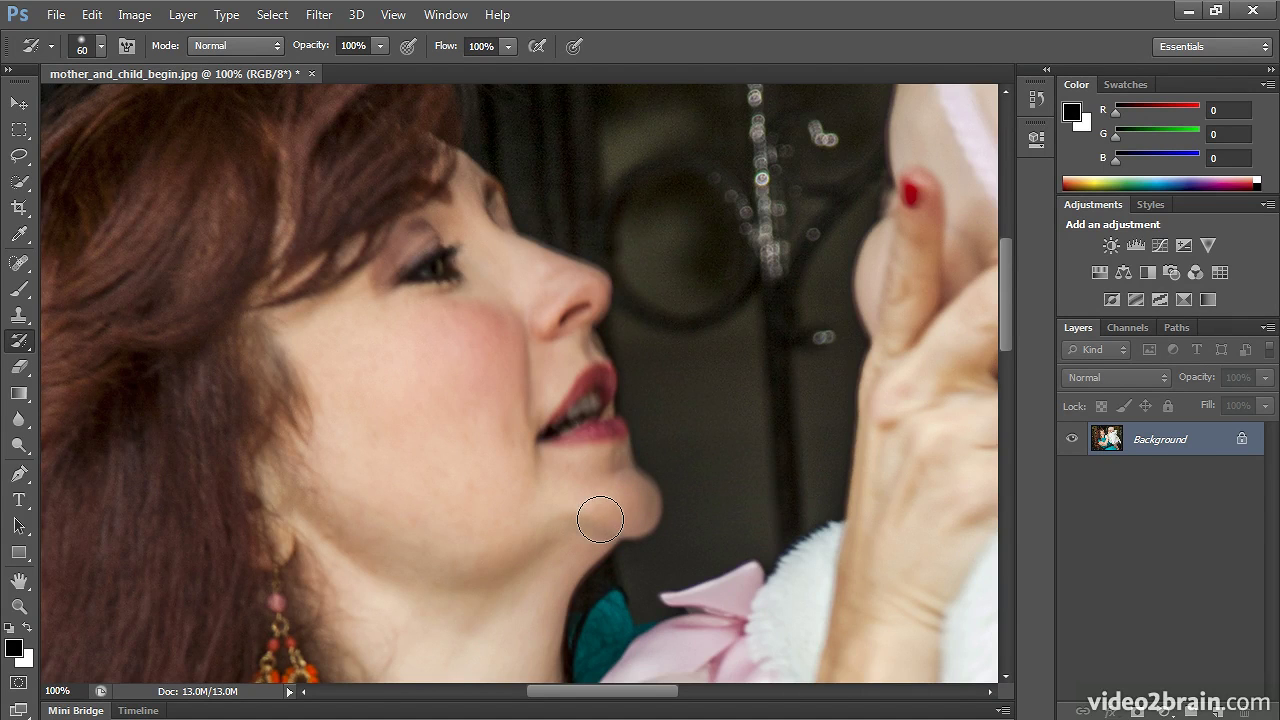
Step: Set the History Brush to 95% hardness and 22 px, and paint a first stroke between the lower lip and chin
left_click(101, 46)
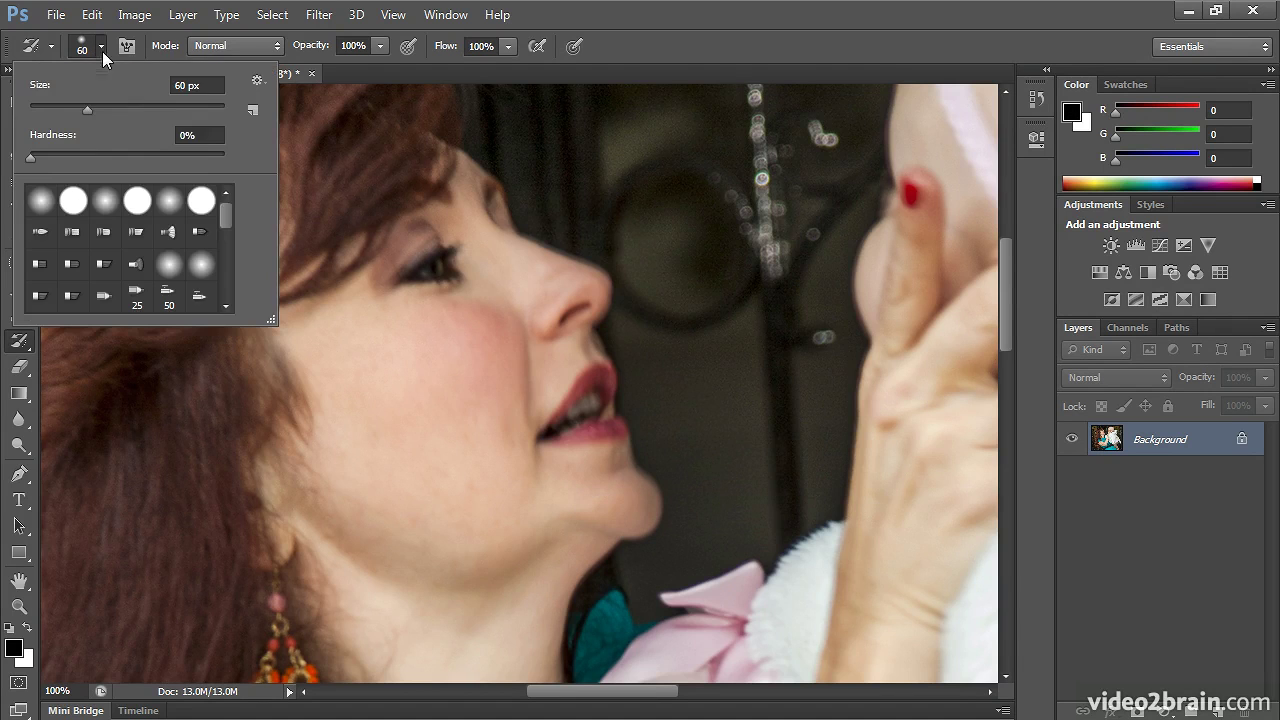
left_click(192, 137)
type("95")
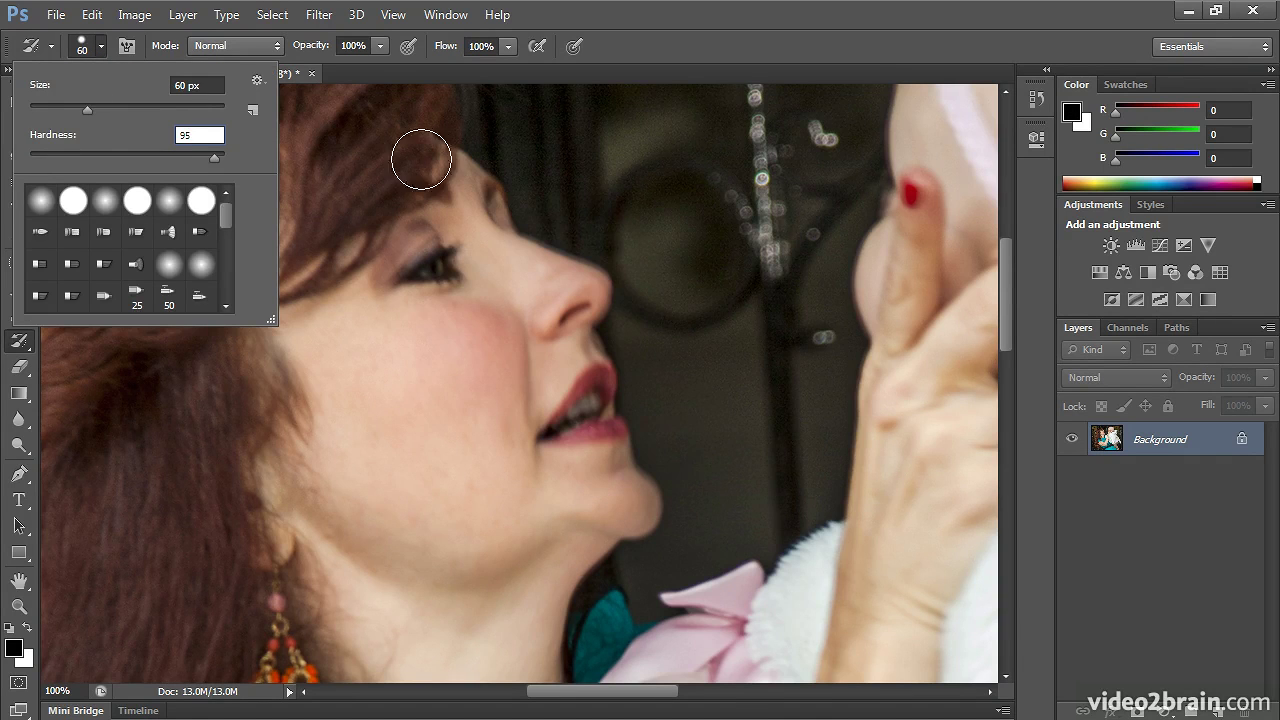
left_click_drag(85, 109, 50, 108)
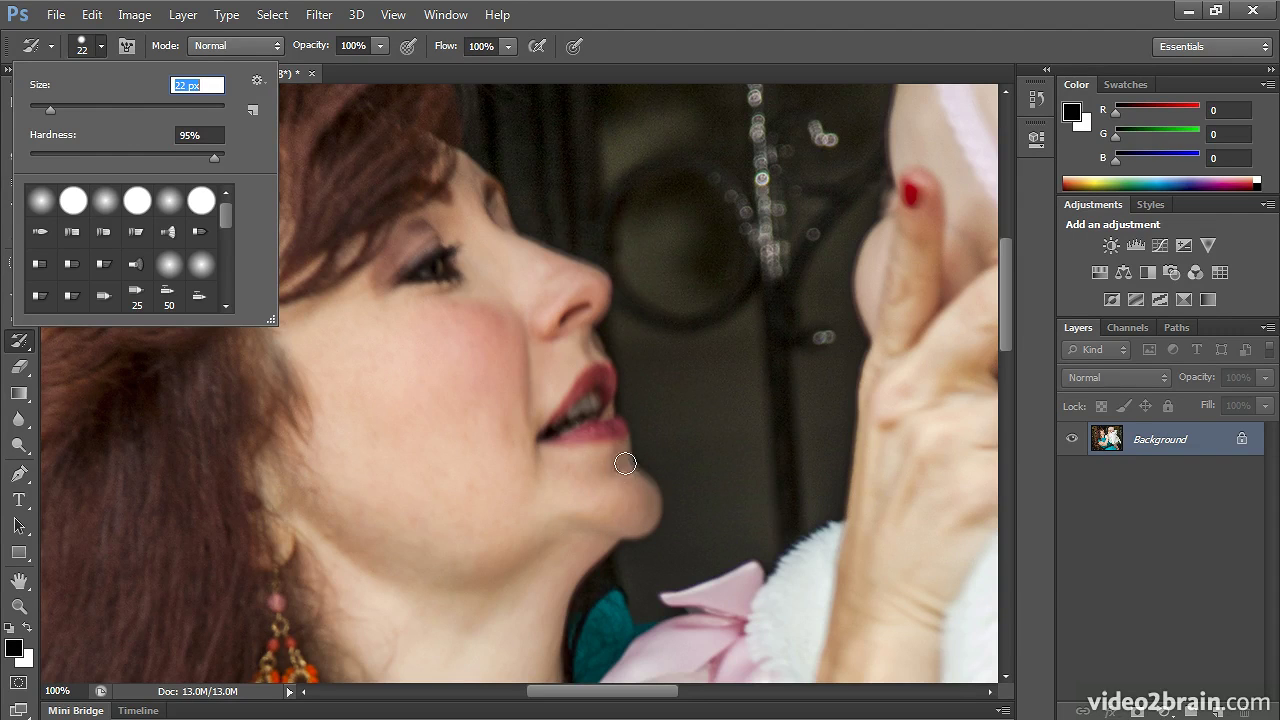
key("Return")
left_click_drag(623, 446, 611, 446)
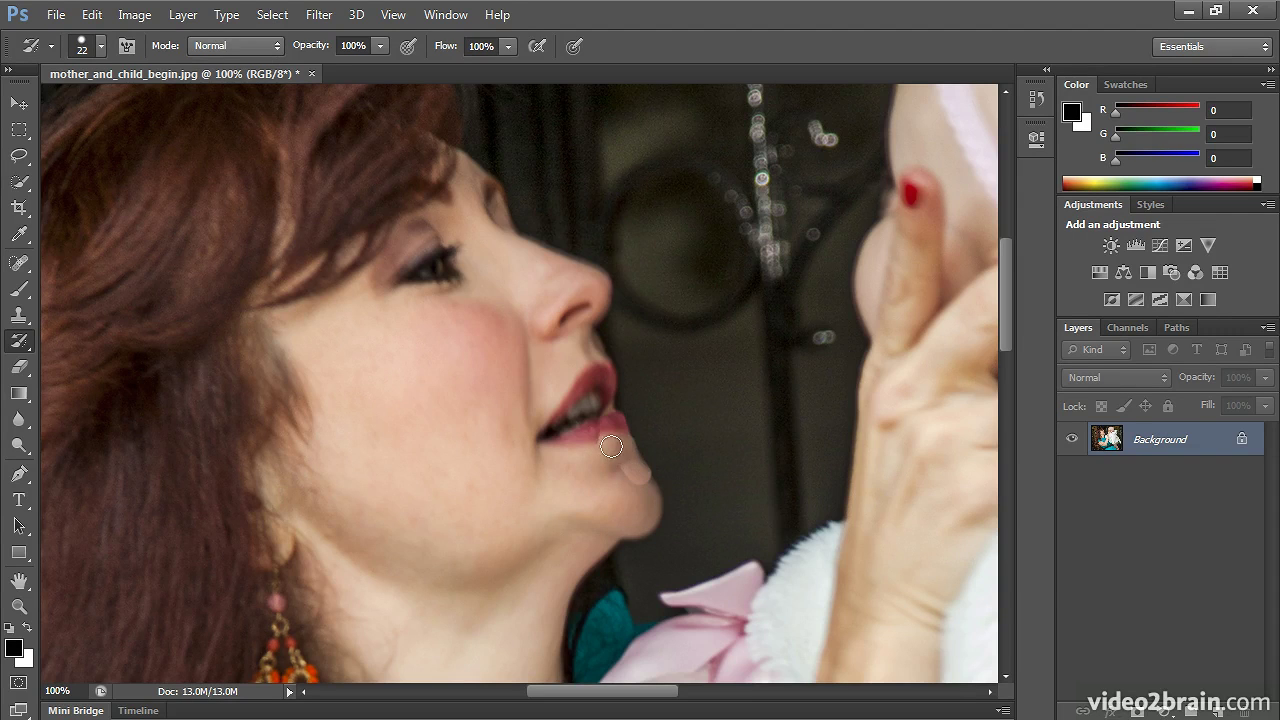
Step: Try to restore the original nose, lips and upper chin with the History Brush at 40 px
key("bracketright")
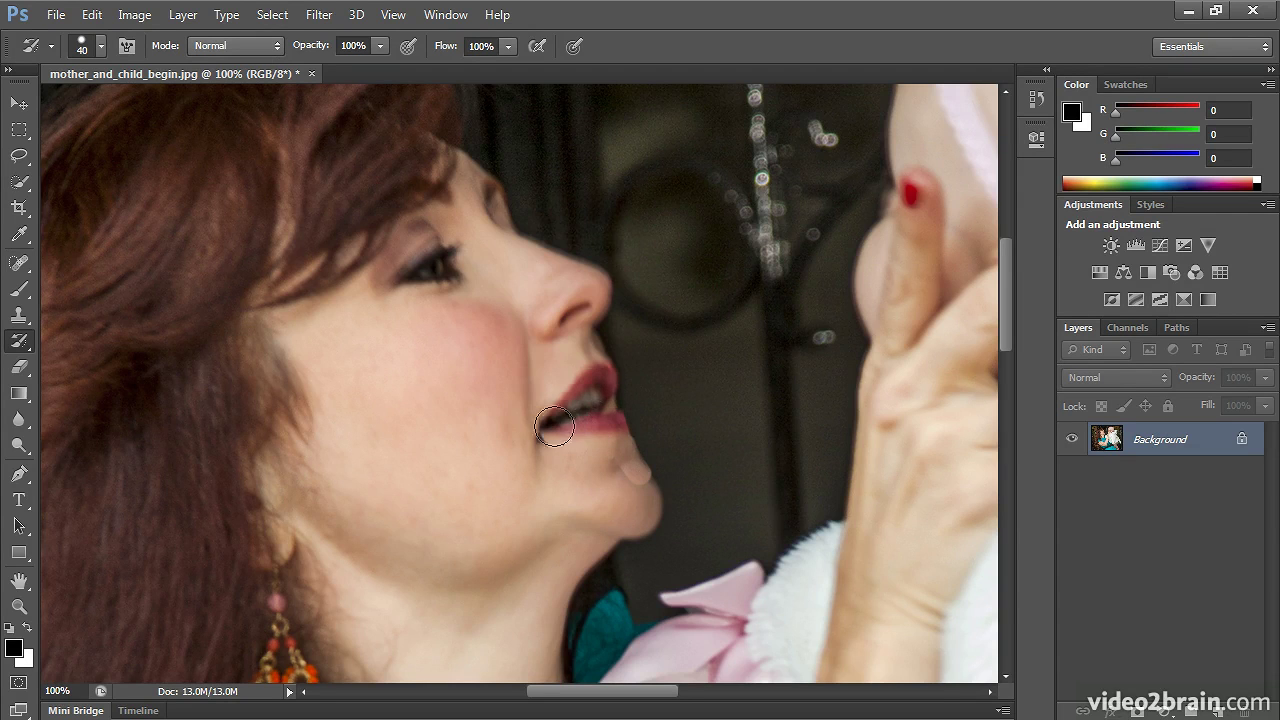
mouse_move(580, 316)
left_mouse_down()
mouse_move(531, 257)
mouse_move(480, 257)
mouse_move(586, 343)
mouse_move(531, 345)
mouse_move(589, 365)
mouse_move(608, 462)
mouse_move(632, 450)
mouse_move(611, 352)
left_mouse_up()
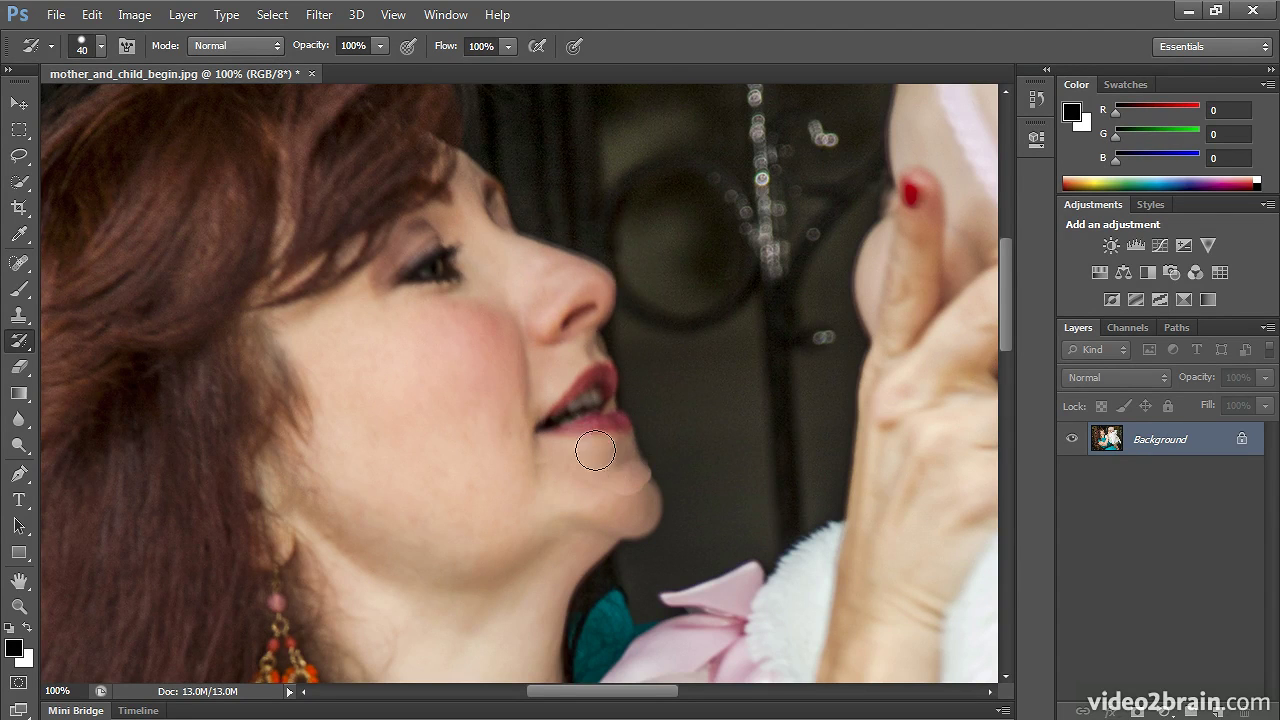
left_click_drag(597, 496, 674, 463)
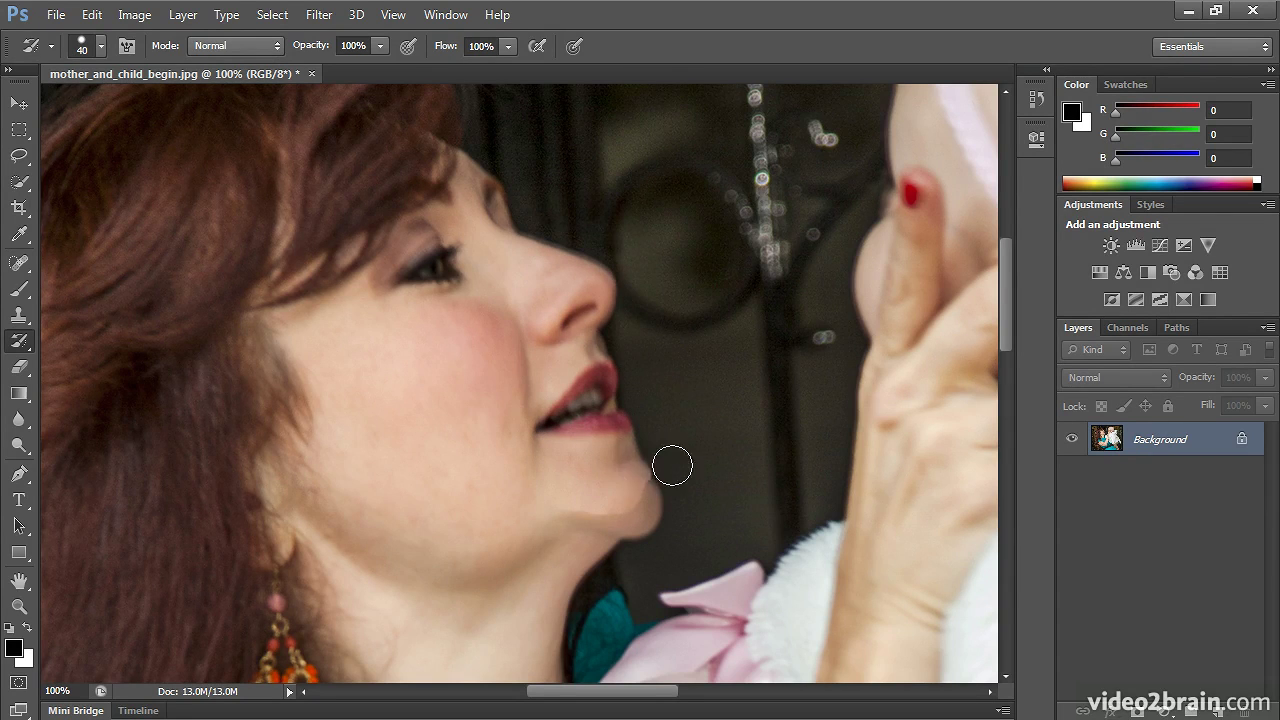
Step: Set the History Brush to 79% hardness and 30 px, and try to restore the original chin and jawline
left_click(101, 45)
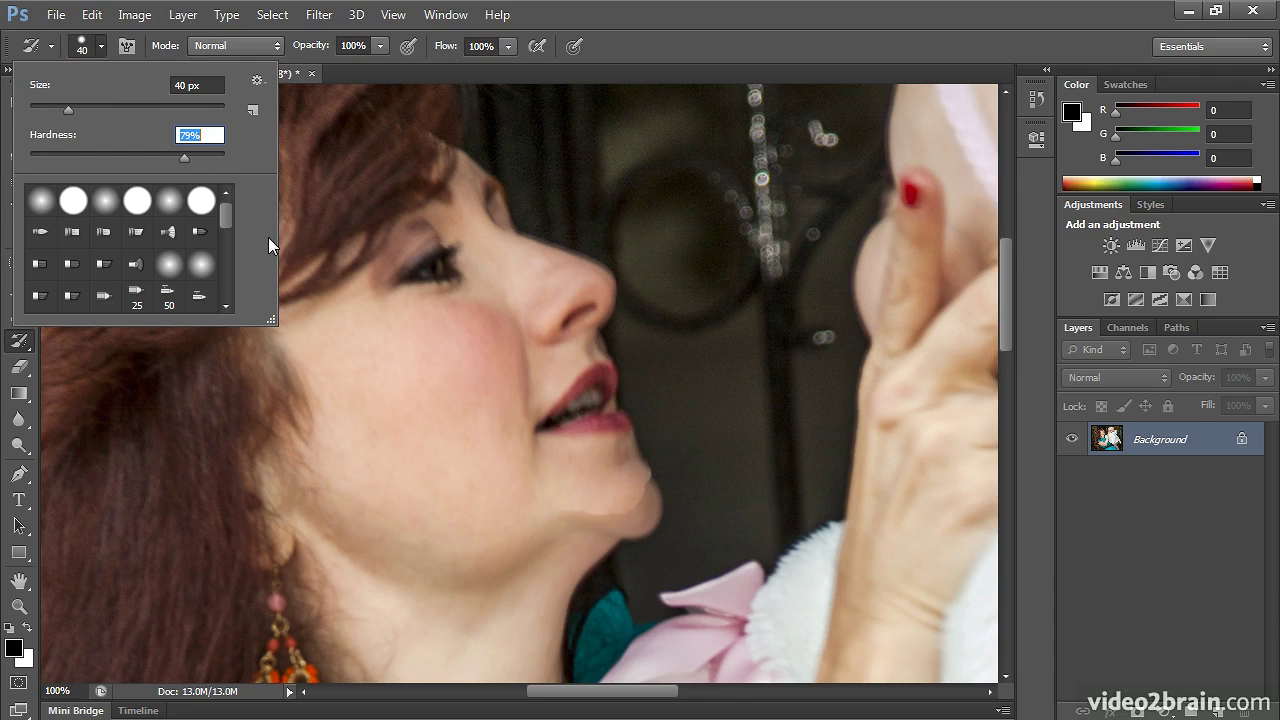
key("Return")
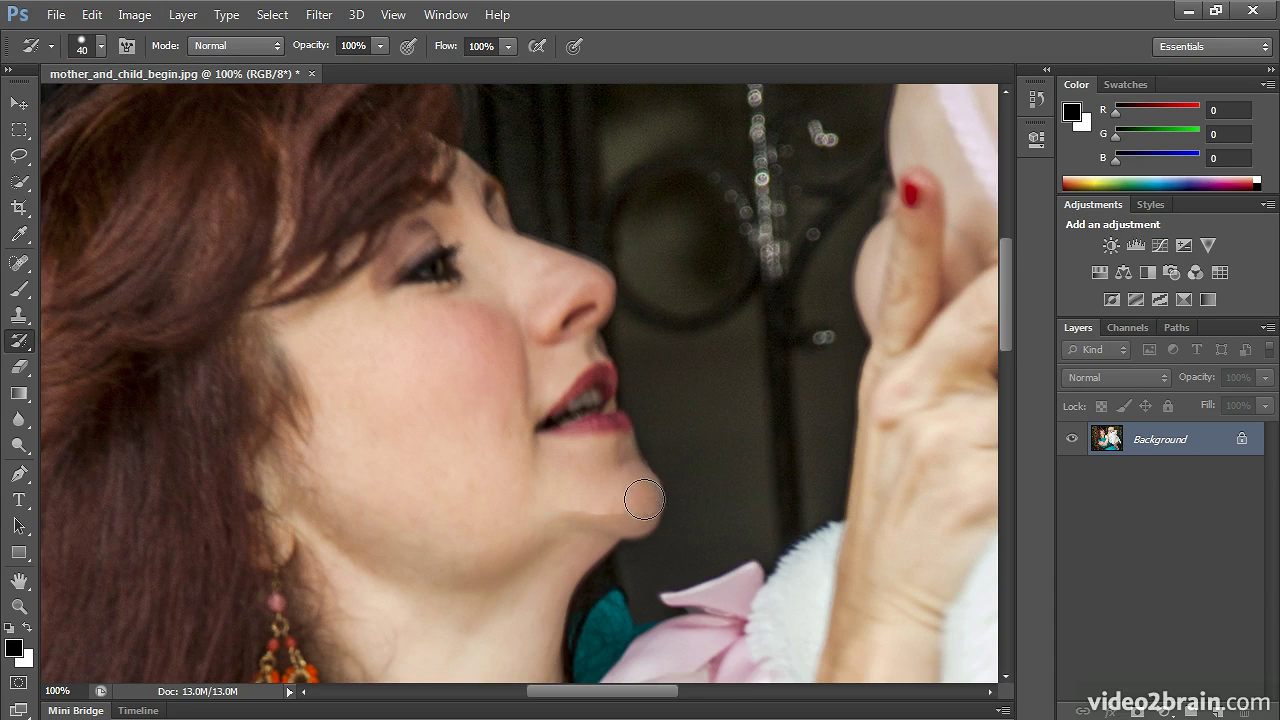
mouse_move(639, 512)
left_mouse_down()
mouse_move(567, 500)
mouse_move(611, 506)
mouse_move(509, 538)
mouse_move(602, 511)
mouse_move(583, 531)
mouse_move(612, 513)
mouse_move(476, 569)
mouse_move(609, 507)
mouse_move(511, 548)
mouse_move(419, 552)
mouse_move(471, 558)
mouse_move(430, 551)
mouse_move(613, 518)
left_mouse_up()
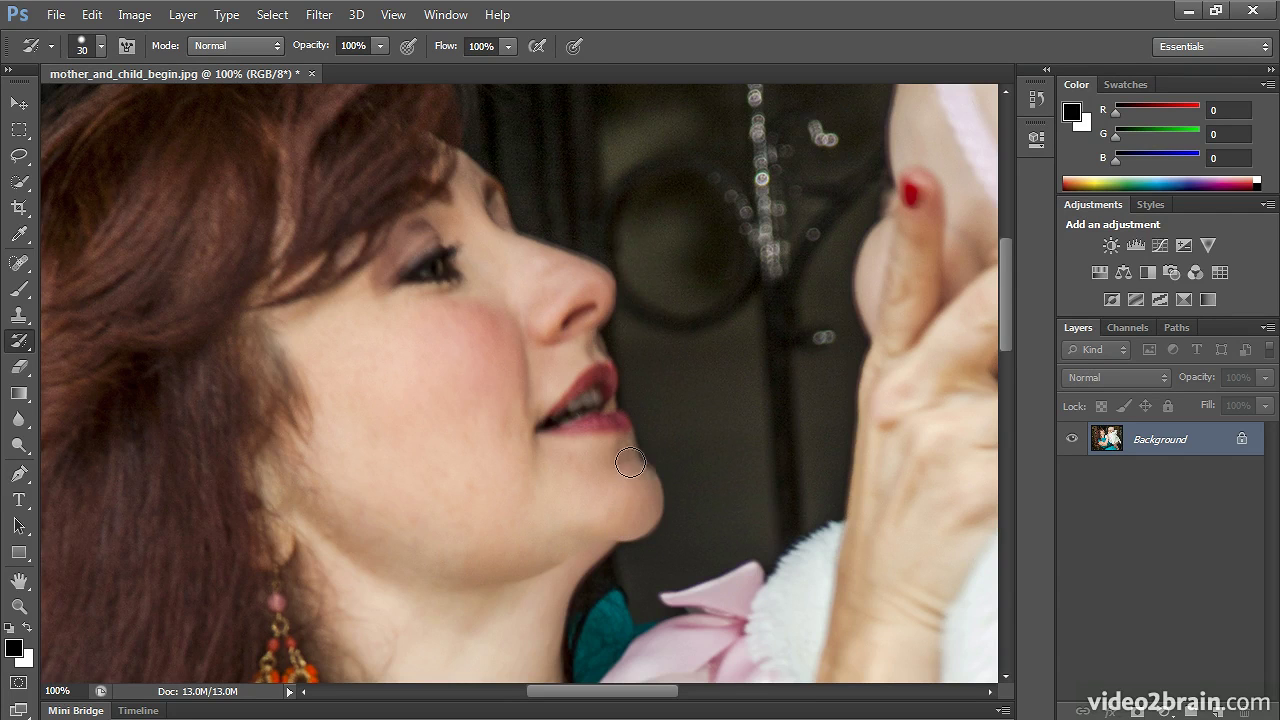
left_click_drag(656, 474, 654, 469)
left_click_drag(648, 518, 652, 508)
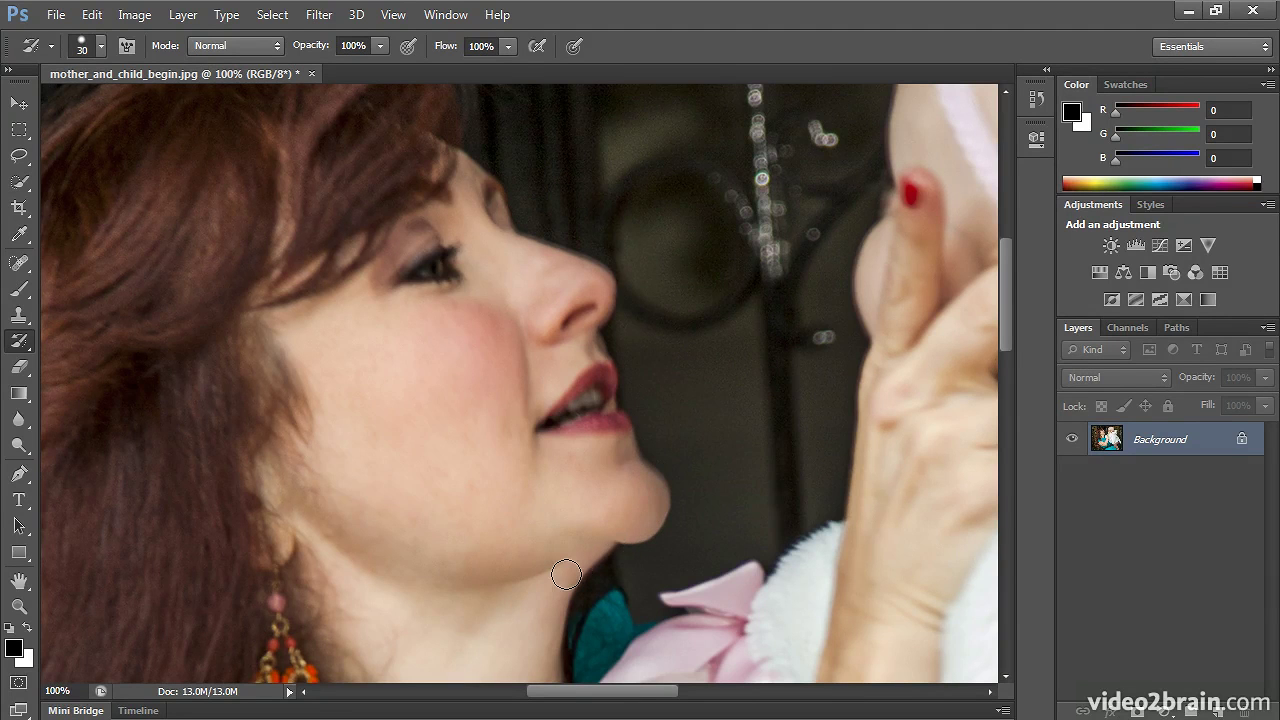
mouse_move(566, 575)
left_mouse_down()
mouse_move(615, 550)
mouse_move(658, 490)
left_mouse_up()
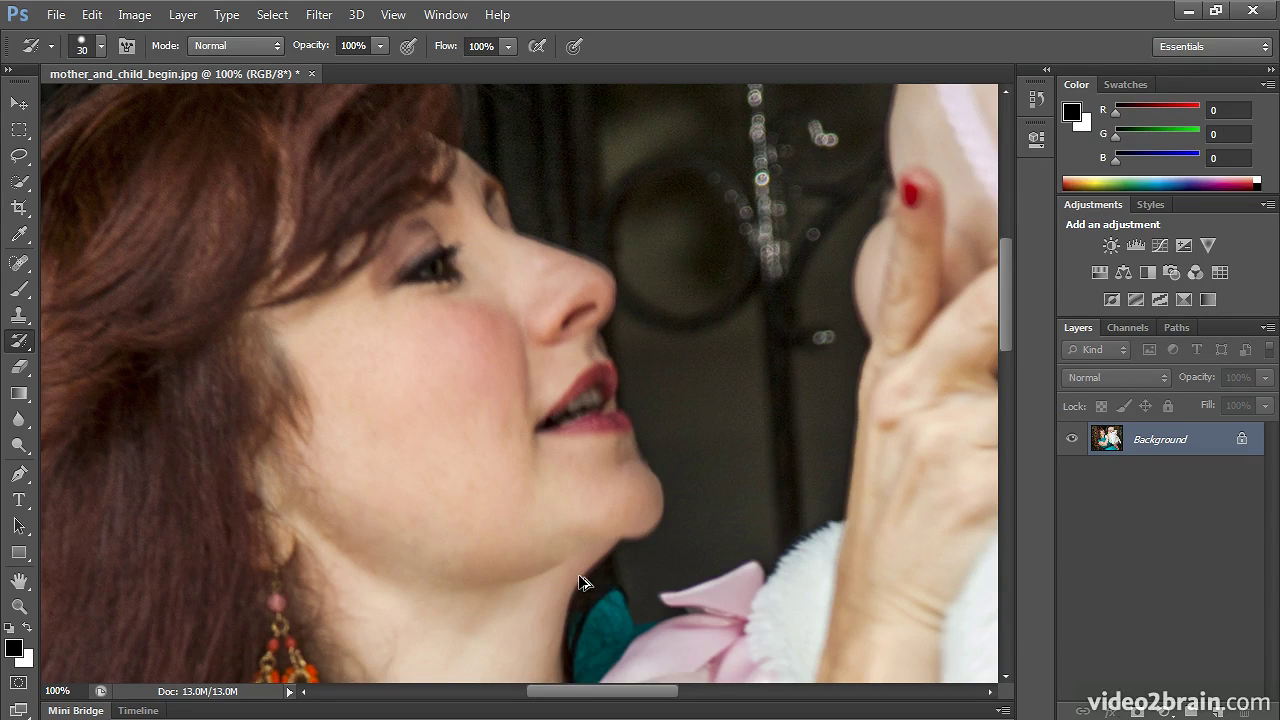
left_click_drag(556, 578, 516, 562)
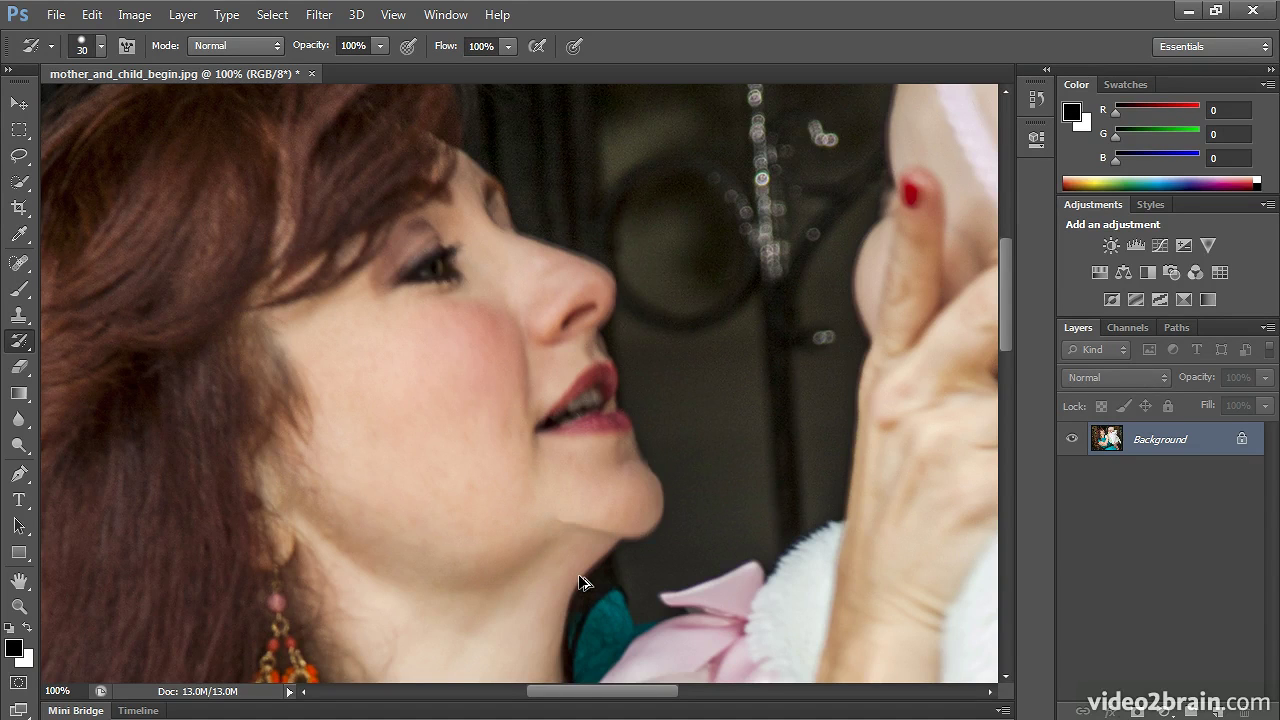
Step: Restore the original nose, lips, chin and jawline with the 30 px History Brush
mouse_move(605, 300)
left_mouse_down()
mouse_move(597, 477)
mouse_move(595, 330)
mouse_move(557, 280)
mouse_move(537, 323)
mouse_move(573, 272)
left_mouse_up()
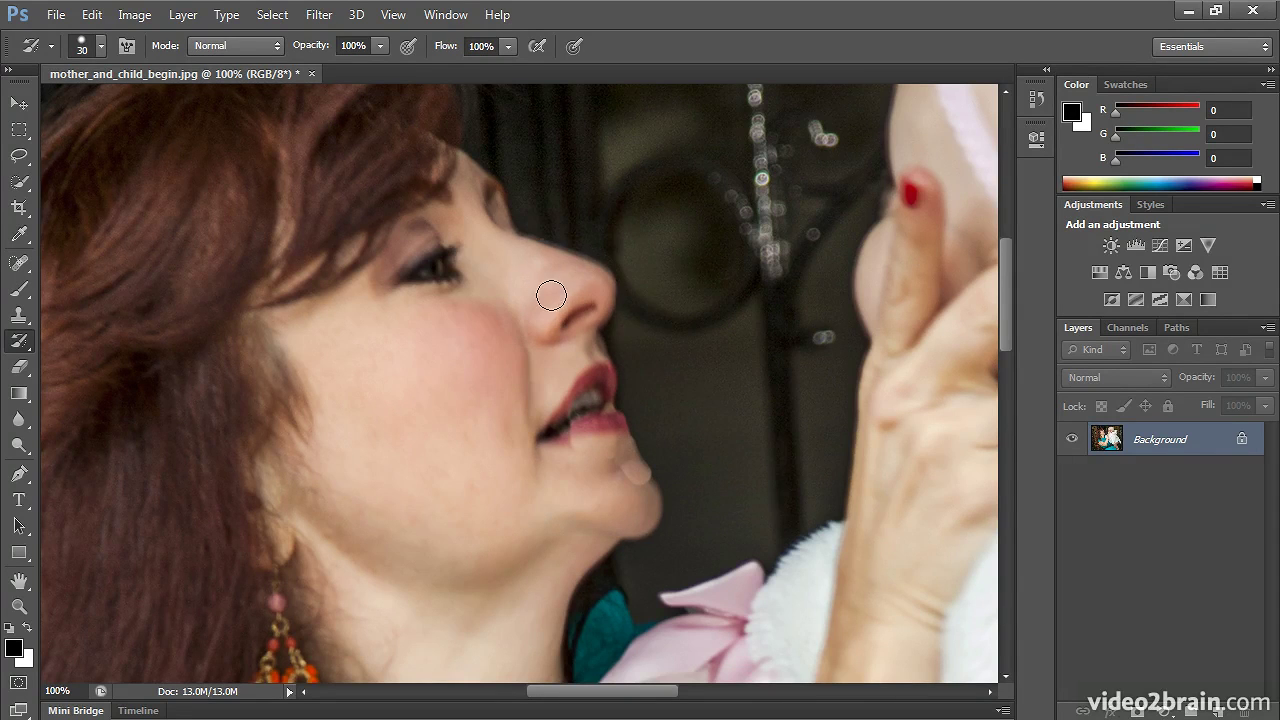
mouse_move(560, 392)
left_mouse_down()
mouse_move(566, 451)
mouse_move(565, 381)
mouse_move(617, 450)
mouse_move(608, 412)
mouse_move(644, 485)
left_mouse_up()
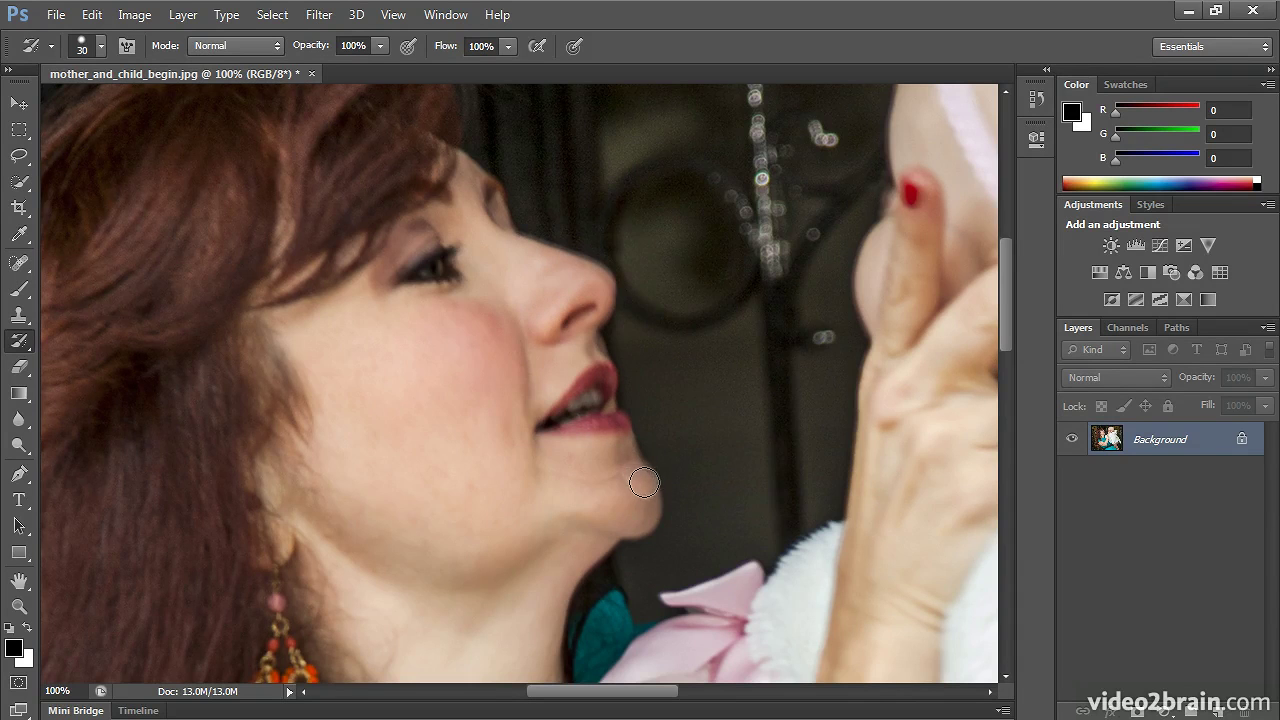
mouse_move(654, 502)
left_mouse_down()
mouse_move(604, 530)
mouse_move(653, 506)
mouse_move(629, 477)
mouse_move(622, 501)
mouse_move(577, 513)
mouse_move(542, 471)
mouse_move(559, 458)
mouse_move(586, 500)
mouse_move(657, 454)
mouse_move(629, 438)
mouse_move(654, 471)
mouse_move(632, 450)
left_mouse_up()
mouse_move(543, 534)
left_mouse_down()
mouse_move(517, 531)
mouse_move(569, 526)
mouse_move(543, 545)
mouse_move(563, 540)
mouse_move(531, 543)
mouse_move(534, 560)
mouse_move(499, 604)
left_mouse_up()
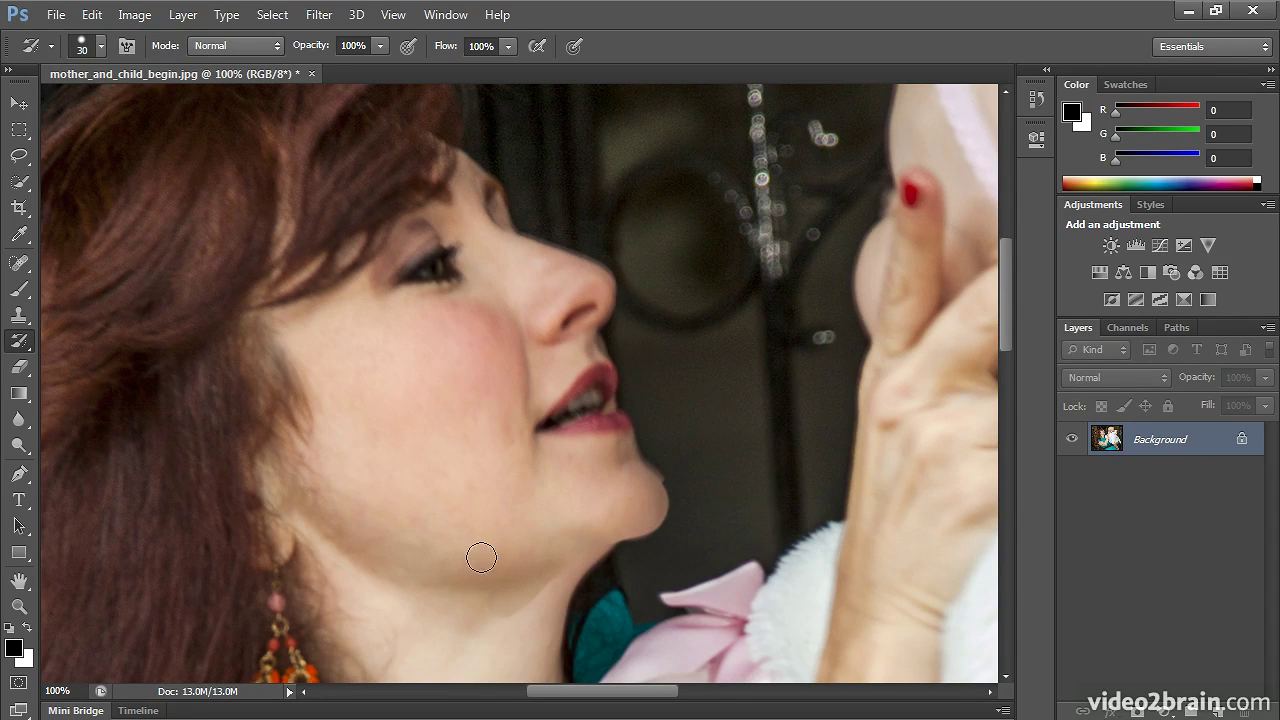
Step: Set the History Brush to 0% hardness and a size of 45 px for blending under the jaw
left_click(101, 46)
left_click_drag(183, 155, 30, 155)
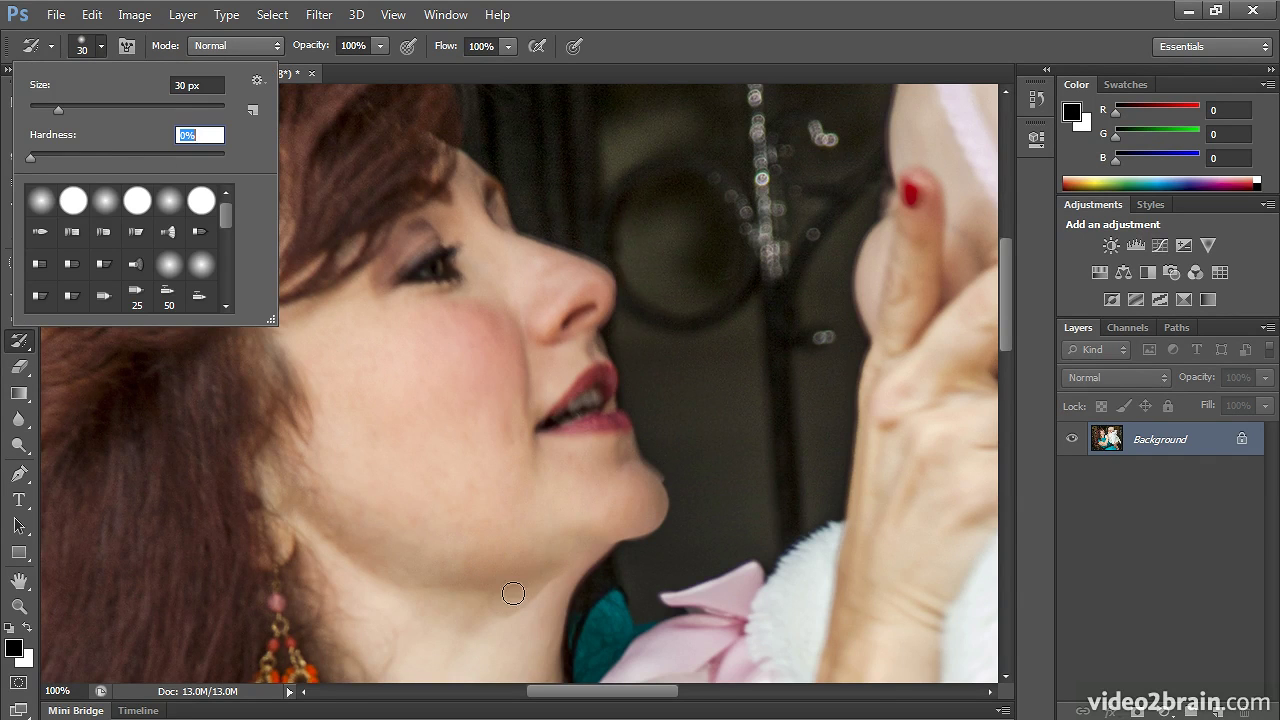
key("Return")
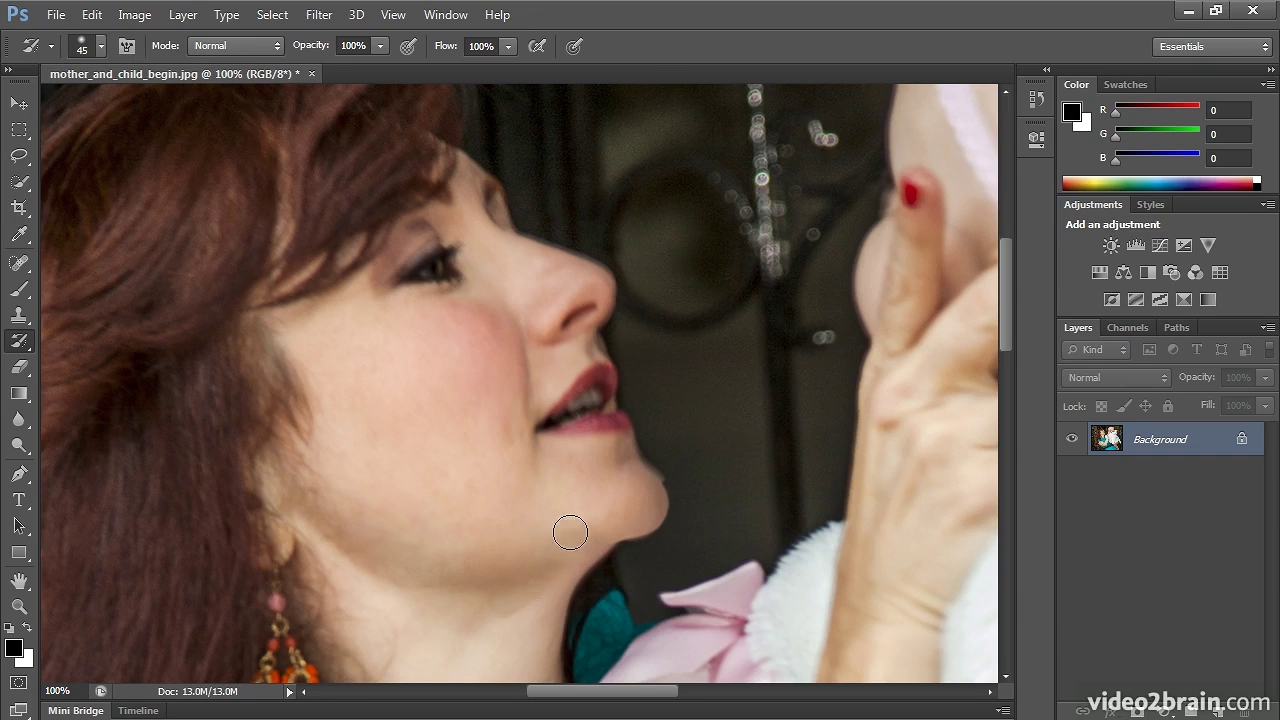
key("bracketright")
Step: Compare the original photo snapshot with the last History Brush state in the document history
left_click(1036, 98)
left_click(958, 111)
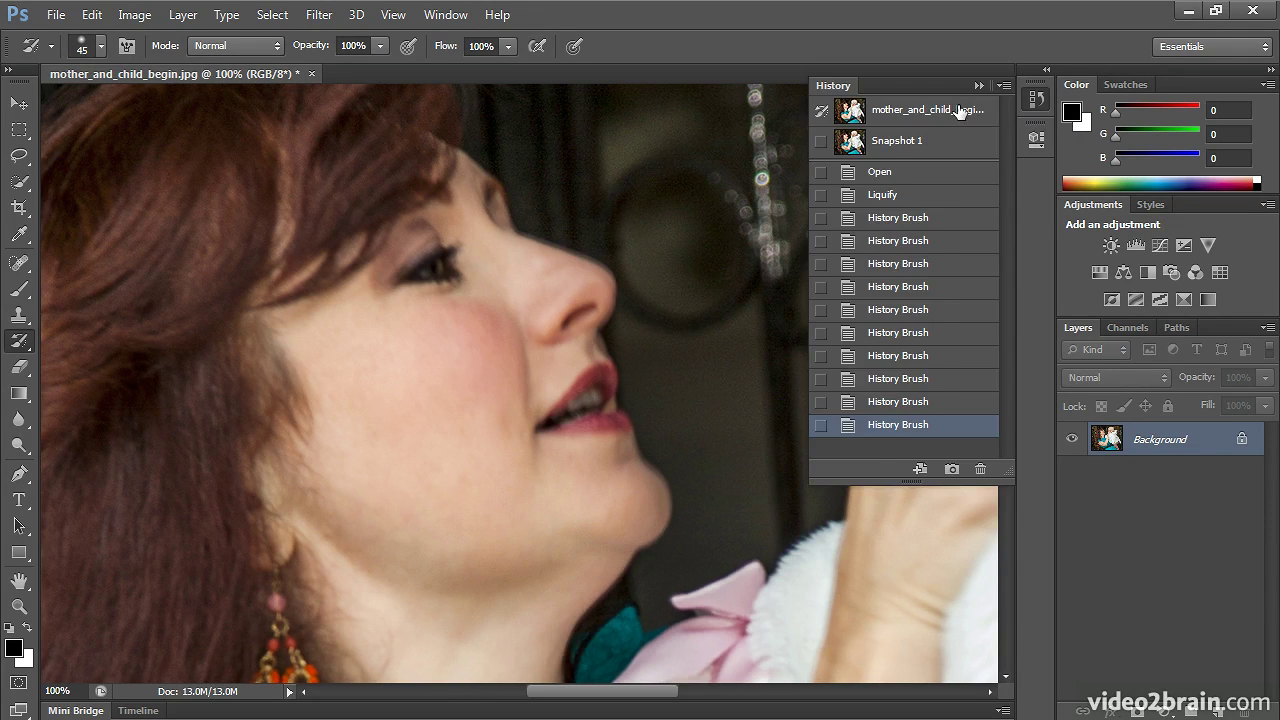
left_click(890, 426)
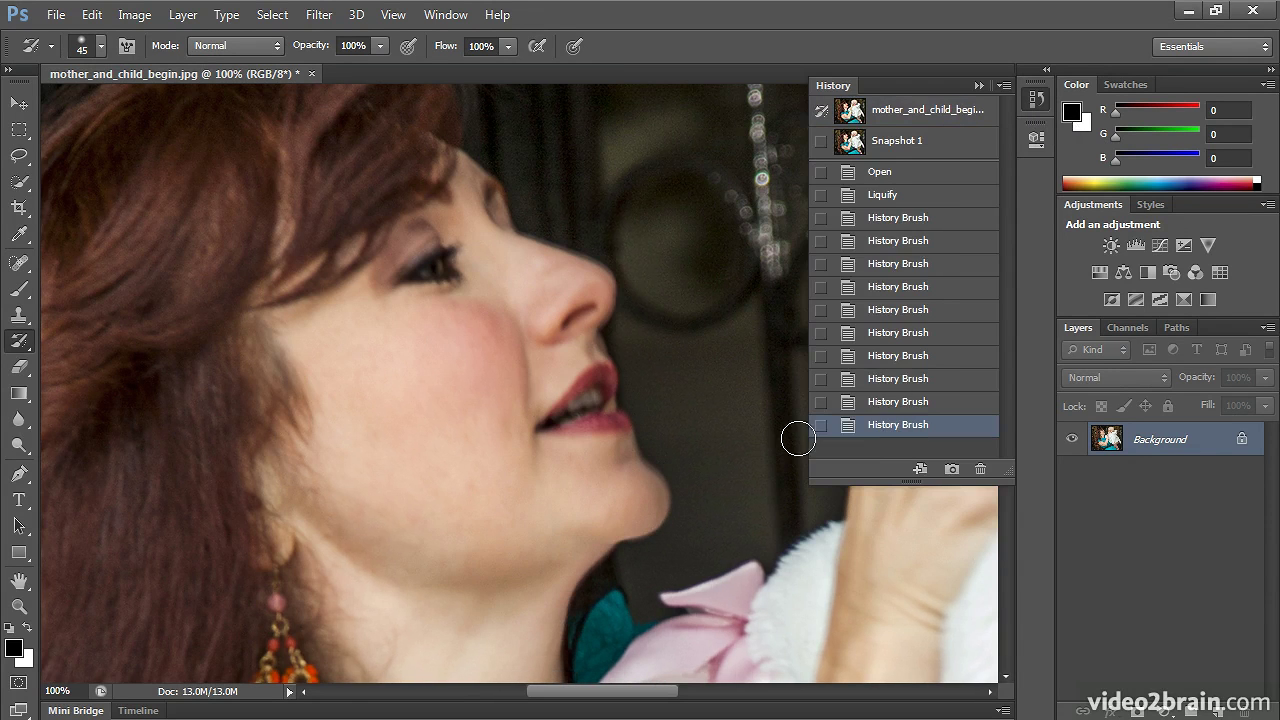
left_click(922, 118)
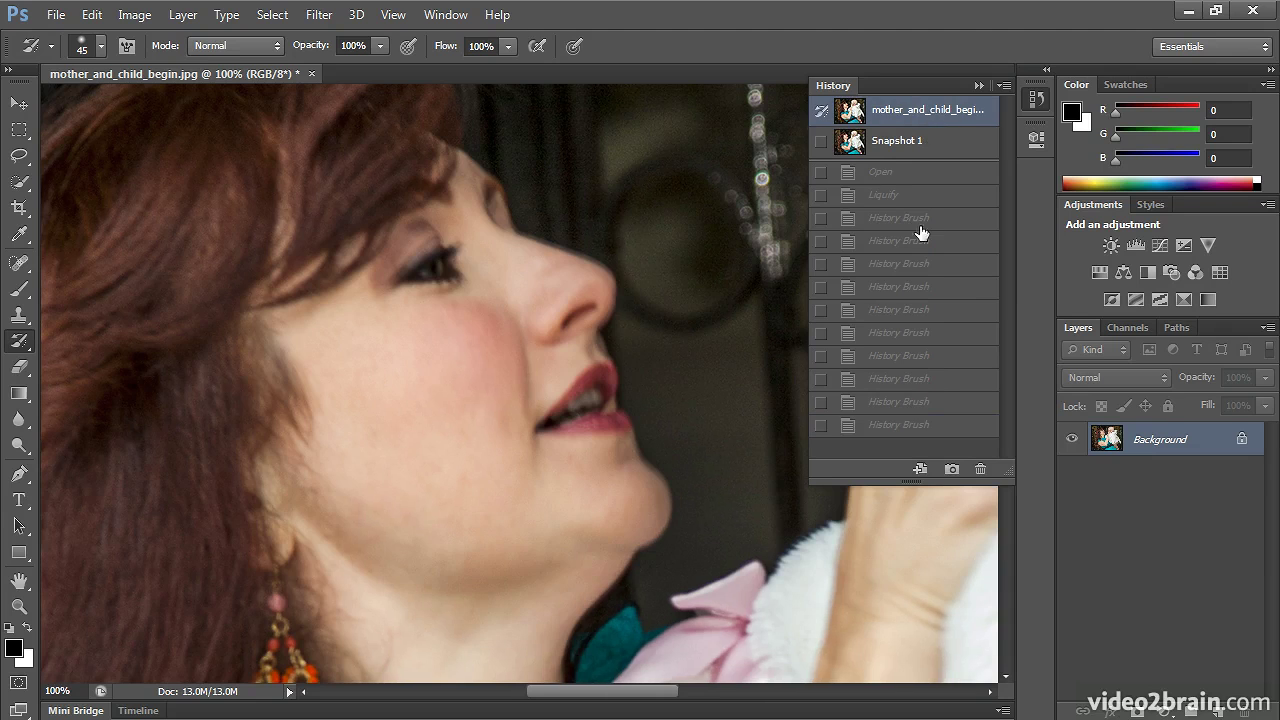
left_click(917, 428)
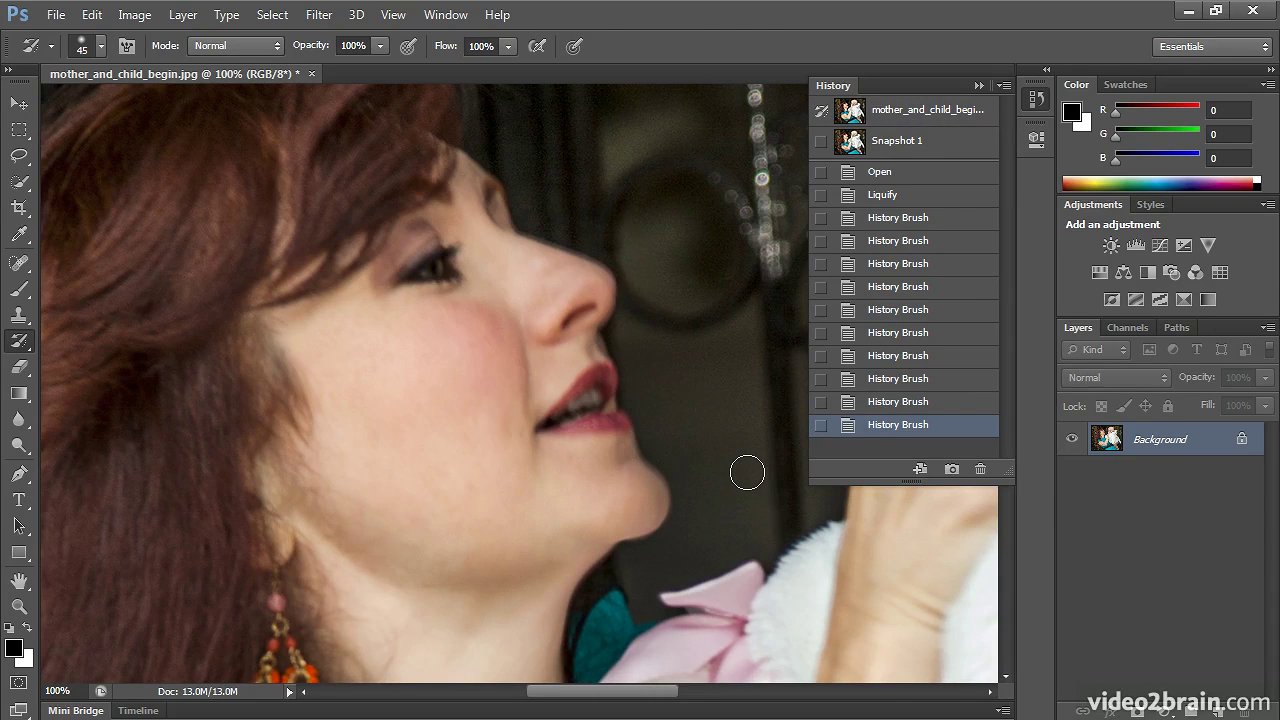
key("ctrl+0")
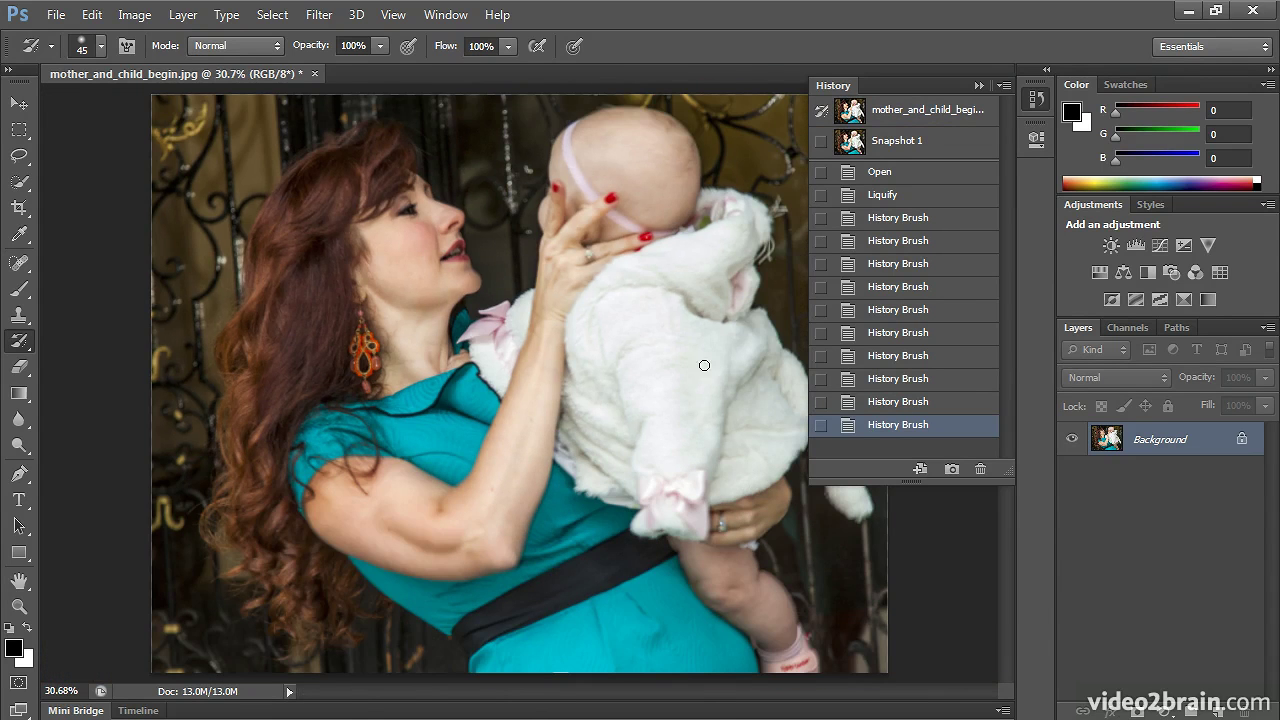
Step: Patch the dark muscle crease along the woman's bent upper arm with the Patch tool, using the smoother skin above it as source
key("ctrl+1")
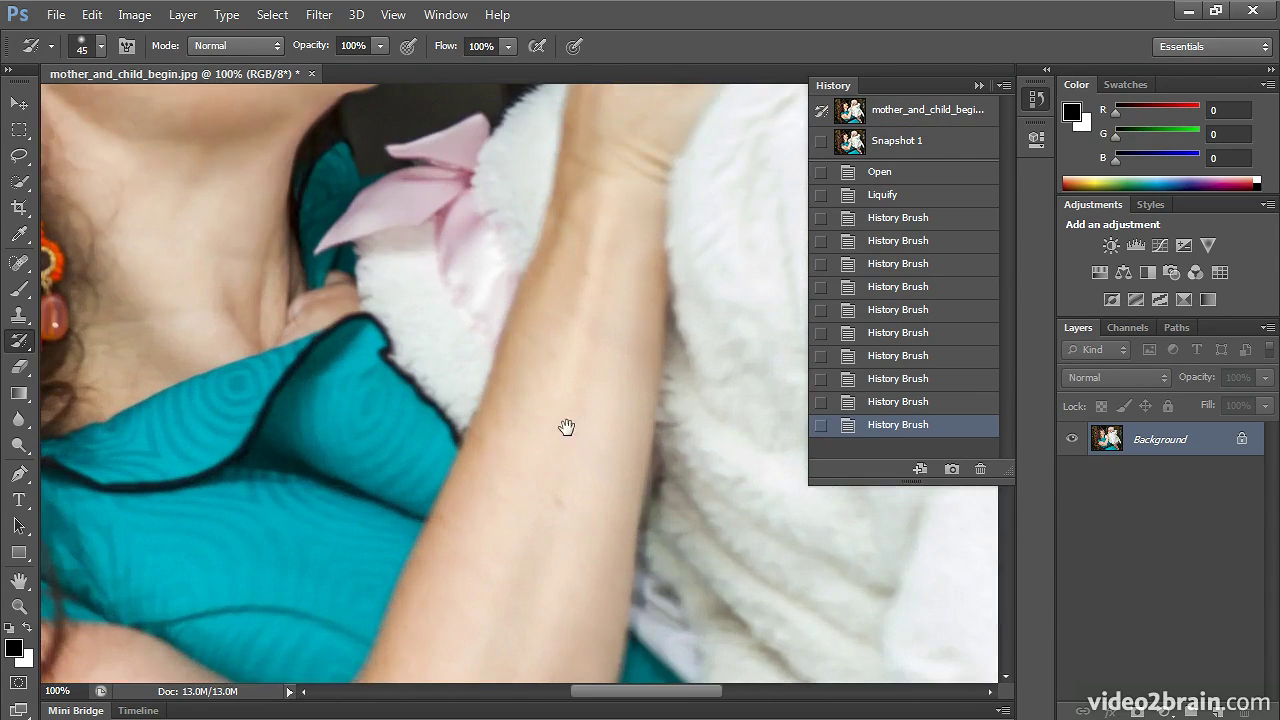
left_click_drag(566, 429, 719, 95)
left_click(19, 263)
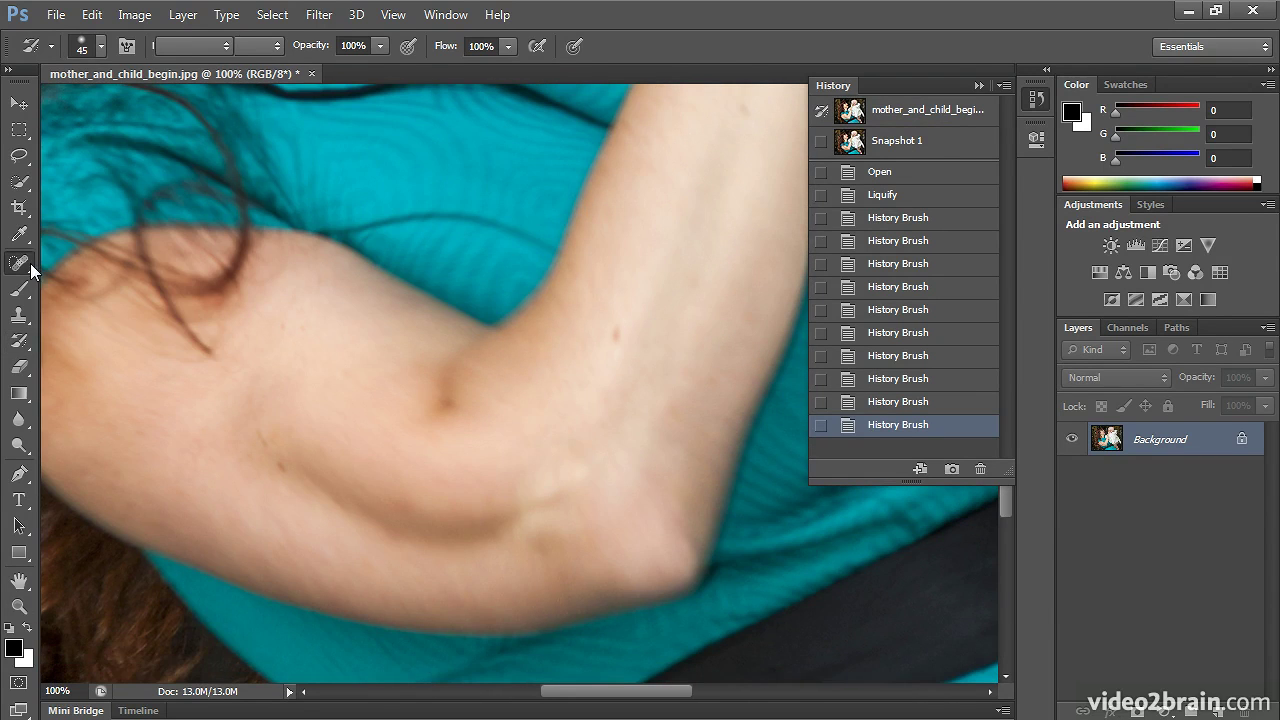
left_click(115, 298)
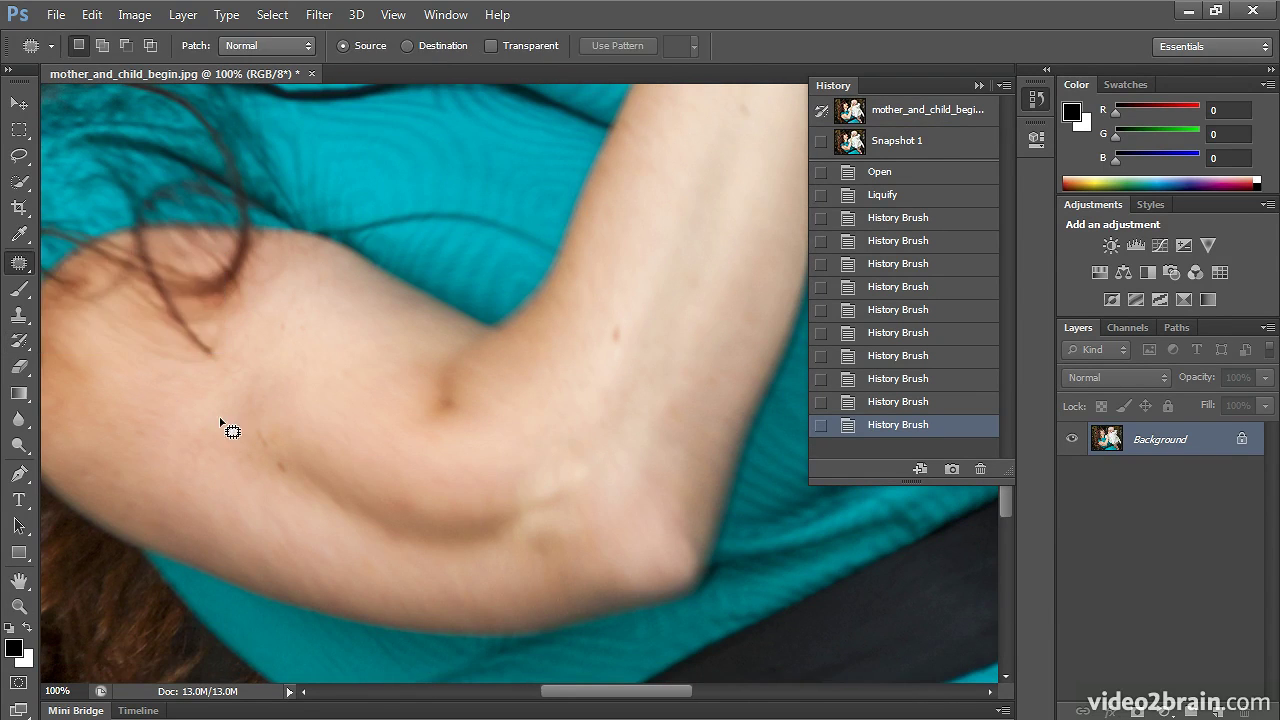
mouse_move(232, 432)
left_mouse_down()
mouse_move(236, 481)
mouse_move(312, 548)
mouse_move(463, 573)
mouse_move(626, 516)
mouse_move(587, 463)
mouse_move(344, 446)
mouse_move(311, 467)
mouse_move(285, 416)
mouse_move(306, 408)
mouse_move(249, 421)
mouse_move(324, 545)
mouse_move(493, 586)
mouse_move(580, 537)
left_mouse_up()
left_click(427, 438)
mouse_move(459, 540)
left_mouse_down()
mouse_move(382, 484)
mouse_move(398, 471)
mouse_move(417, 480)
left_mouse_up()
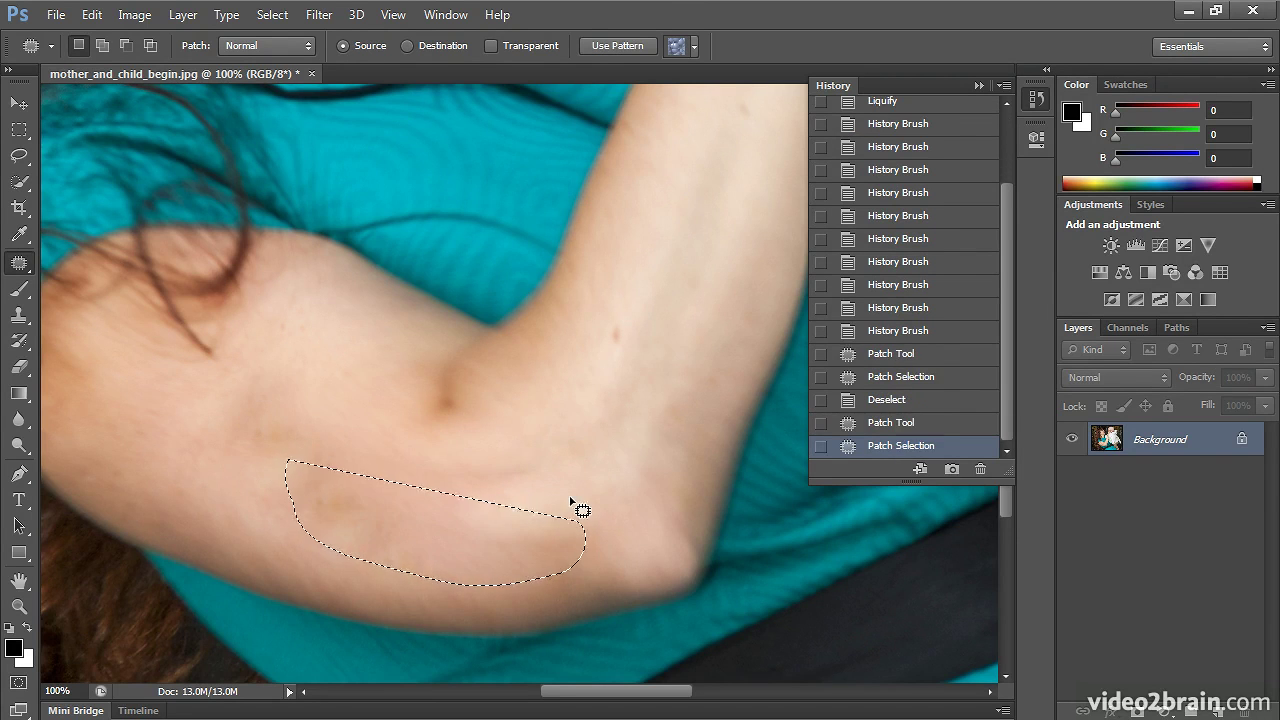
Step: Patch the remaining crease marks and discoloured skin across the middle of the upper arm with clean neighbouring skin
left_click(440, 475)
mouse_move(266, 412)
left_mouse_down()
mouse_move(378, 506)
mouse_move(372, 455)
mouse_move(403, 474)
left_mouse_up()
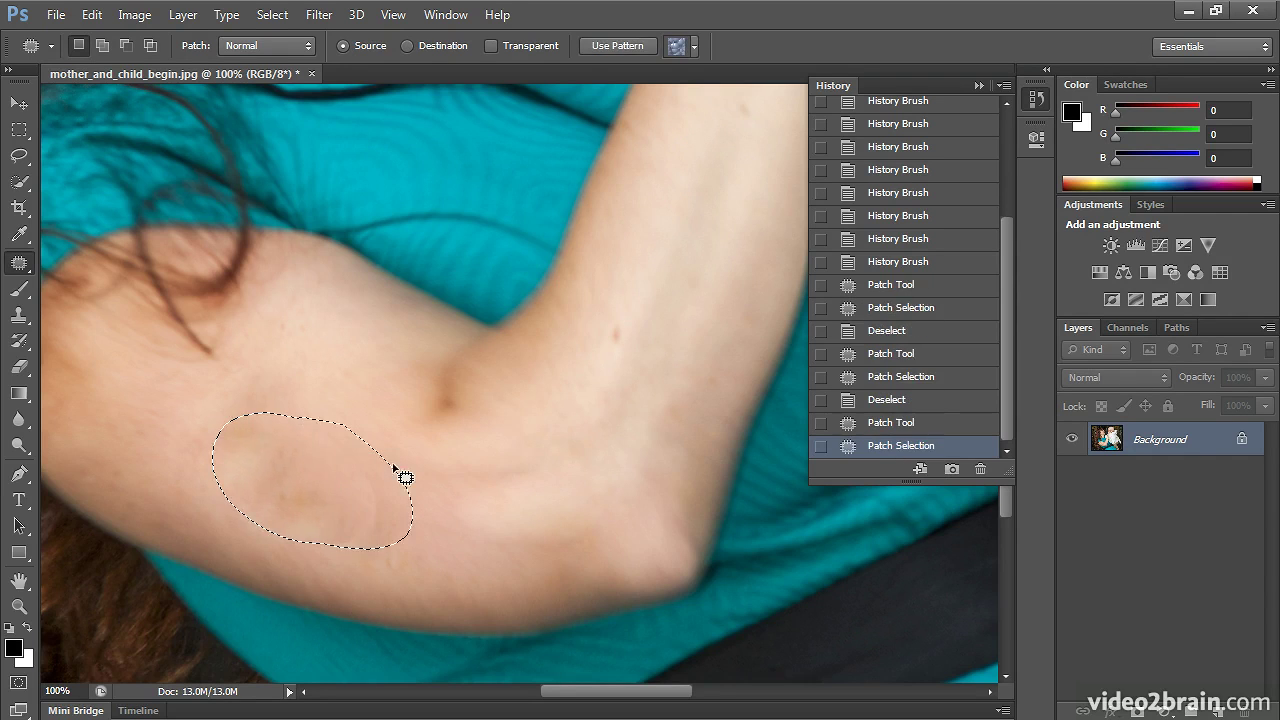
left_click(440, 472)
mouse_move(528, 456)
left_mouse_down()
mouse_move(490, 549)
mouse_move(603, 457)
mouse_move(528, 456)
left_mouse_up()
mouse_move(566, 500)
left_mouse_down()
mouse_move(480, 500)
mouse_move(363, 471)
left_mouse_up()
left_click(363, 471)
mouse_move(240, 450)
left_mouse_down()
mouse_move(228, 487)
mouse_move(286, 563)
mouse_move(449, 491)
mouse_move(466, 529)
mouse_move(549, 533)
left_mouse_up()
left_click(549, 541)
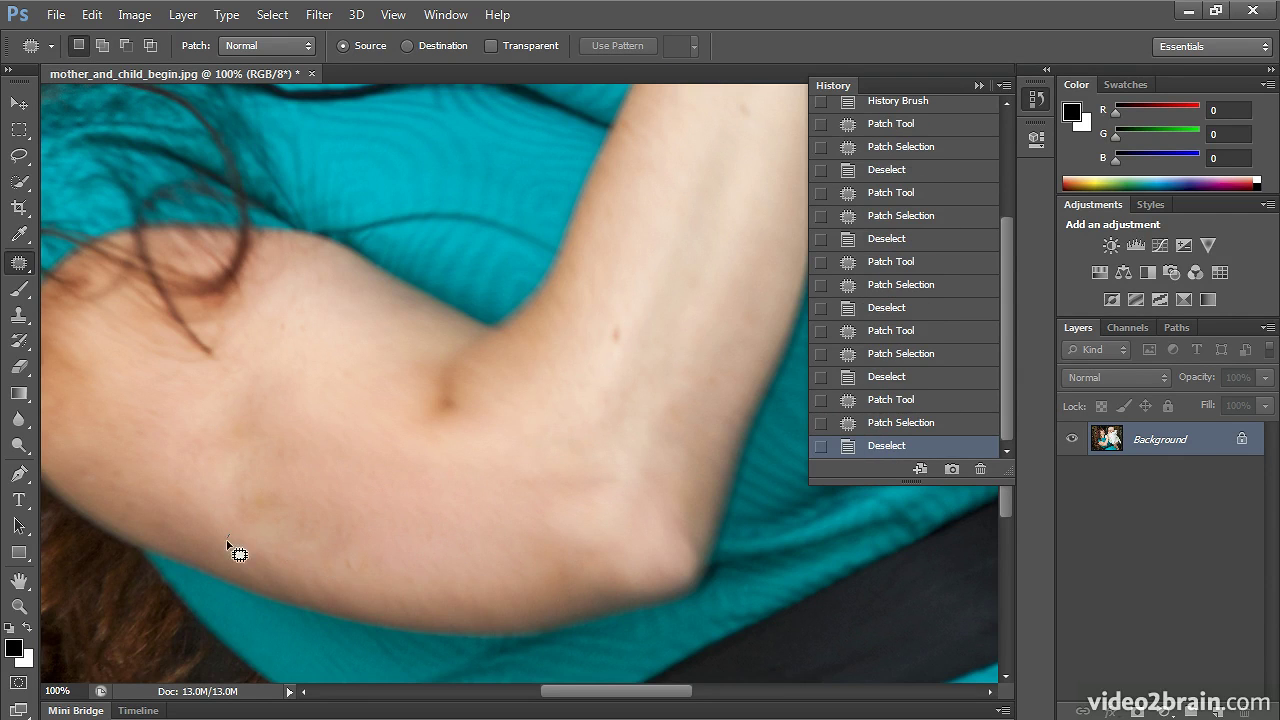
Step: Patch the shadowed underside of the upper arm and the uneven skin towards the elbow
mouse_move(250, 567)
left_mouse_down()
mouse_move(400, 610)
mouse_move(523, 610)
mouse_move(601, 578)
mouse_move(560, 580)
mouse_move(610, 520)
left_mouse_up()
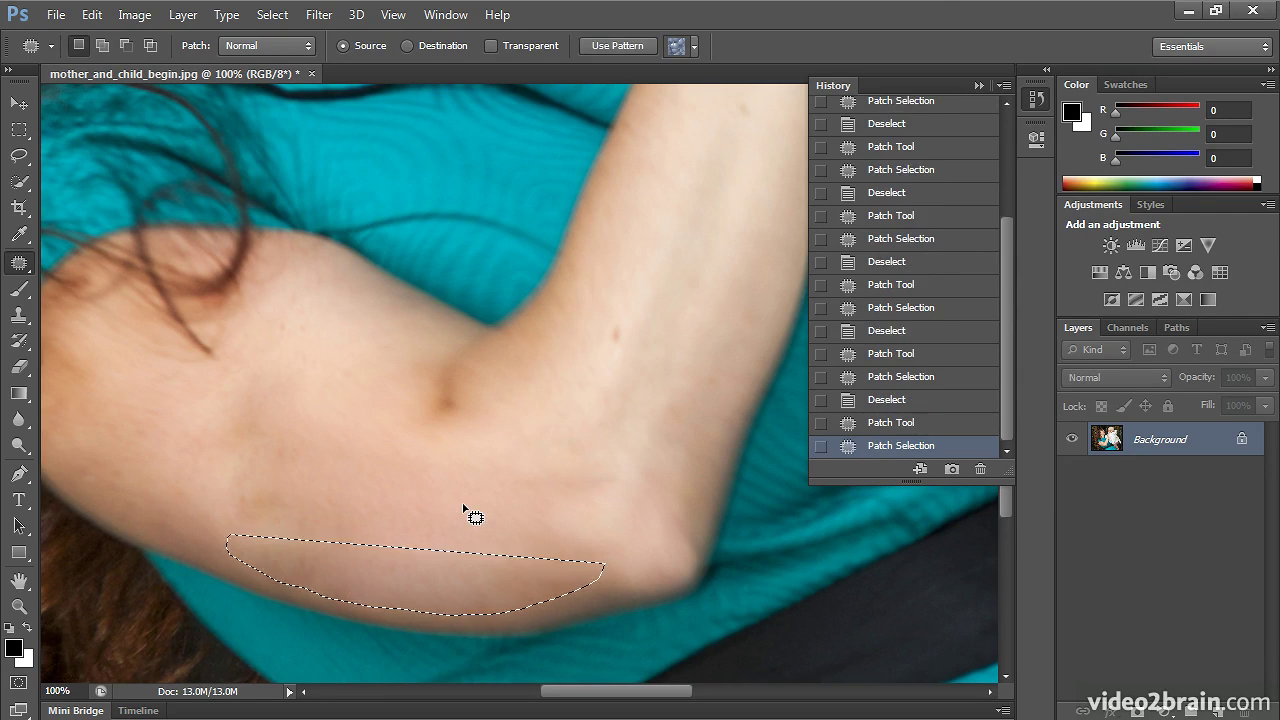
left_click(440, 505)
mouse_move(200, 495)
left_mouse_down()
mouse_move(194, 517)
mouse_move(240, 577)
mouse_move(400, 560)
mouse_move(210, 486)
left_mouse_up()
mouse_move(341, 548)
left_mouse_down()
mouse_move(420, 522)
mouse_move(480, 537)
left_mouse_up()
left_click(480, 537)
mouse_move(357, 503)
left_mouse_down()
mouse_move(366, 573)
mouse_move(622, 543)
mouse_move(612, 546)
left_mouse_up()
mouse_move(600, 542)
left_mouse_down()
mouse_move(571, 529)
mouse_move(606, 514)
left_mouse_up()
left_click(606, 497)
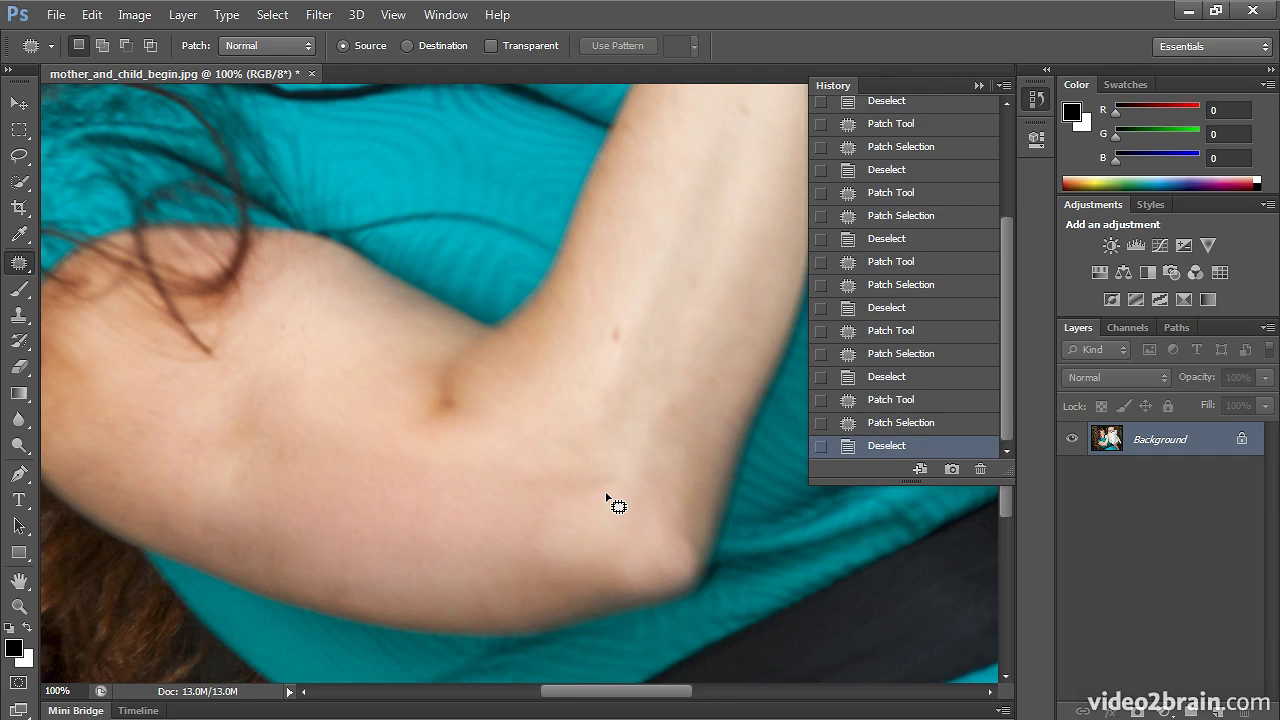
Step: Patch the remaining uneven tone on the upper arm while viewing the whole image
key("ctrl+0")
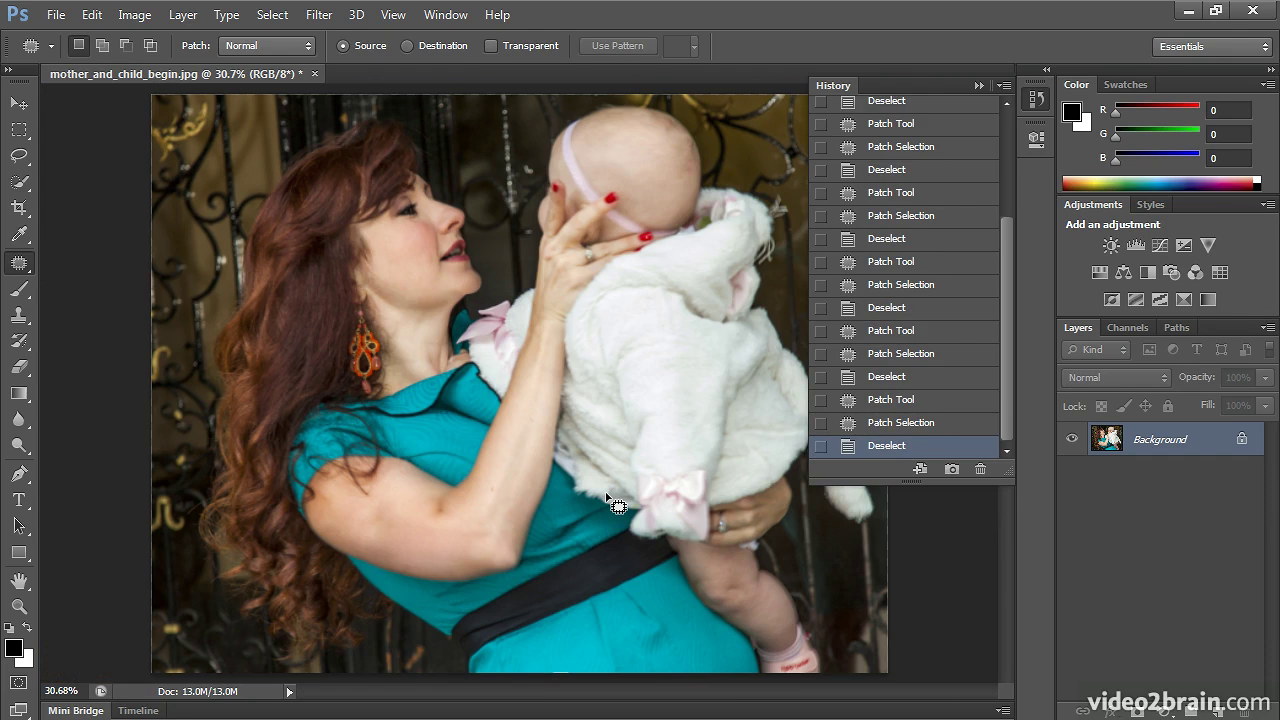
mouse_move(400, 498)
left_mouse_down()
mouse_move(362, 500)
mouse_move(349, 532)
mouse_move(403, 549)
mouse_move(385, 540)
left_mouse_up()
mouse_move(385, 540)
left_mouse_down()
mouse_move(397, 531)
mouse_move(420, 550)
left_mouse_up()
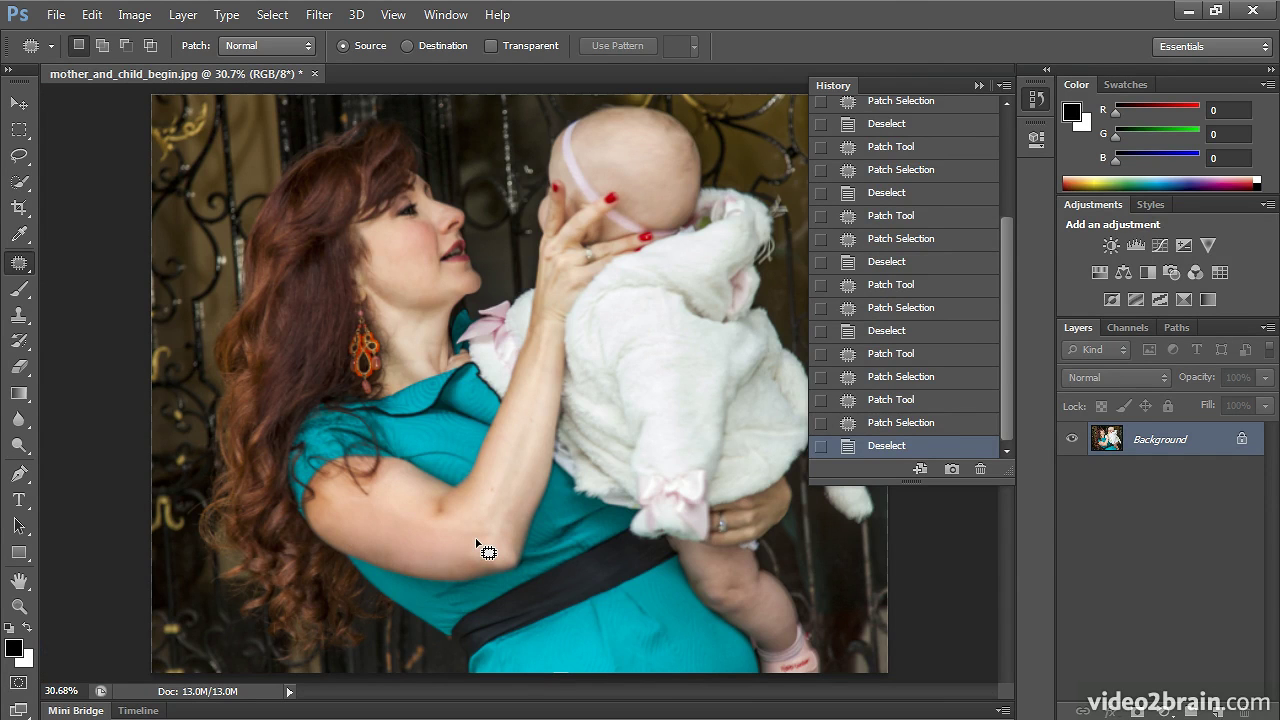
Step: Extend the list of history states and compare the original photo snapshot with the last retouched state
left_click_drag(1012, 478, 1010, 630)
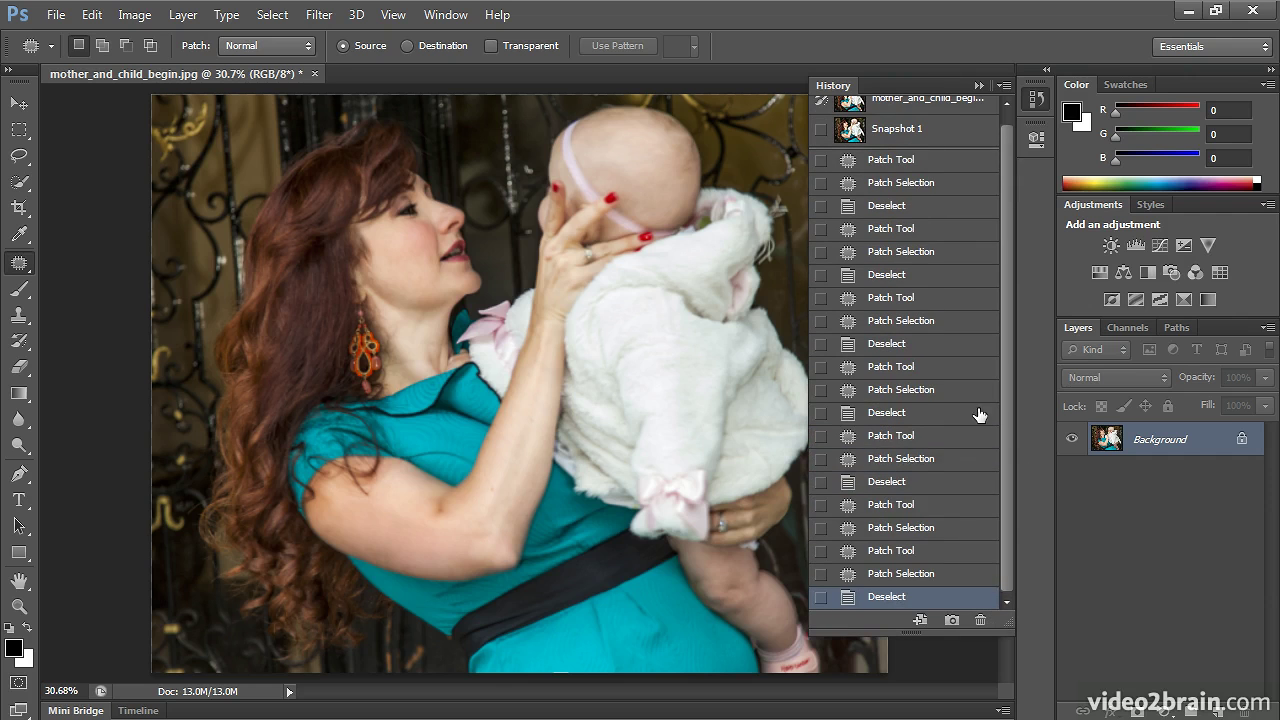
left_click(930, 101)
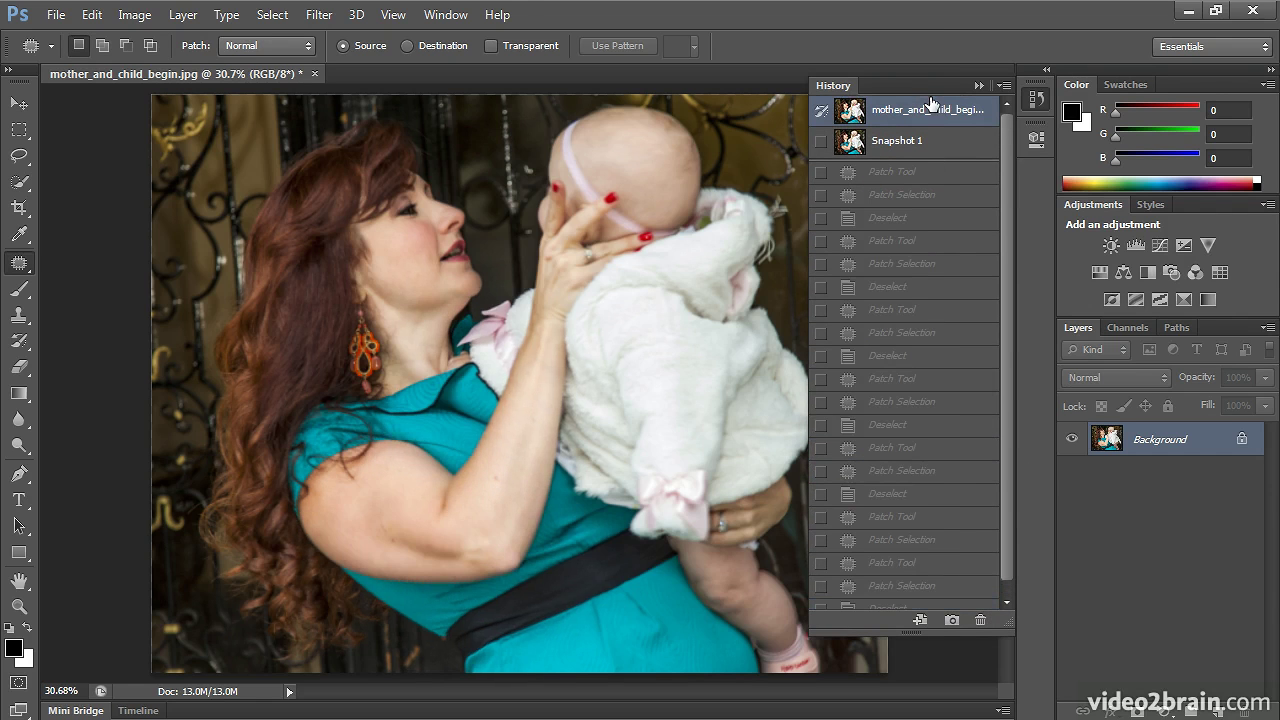
scroll(1004, 351, "down", 1)
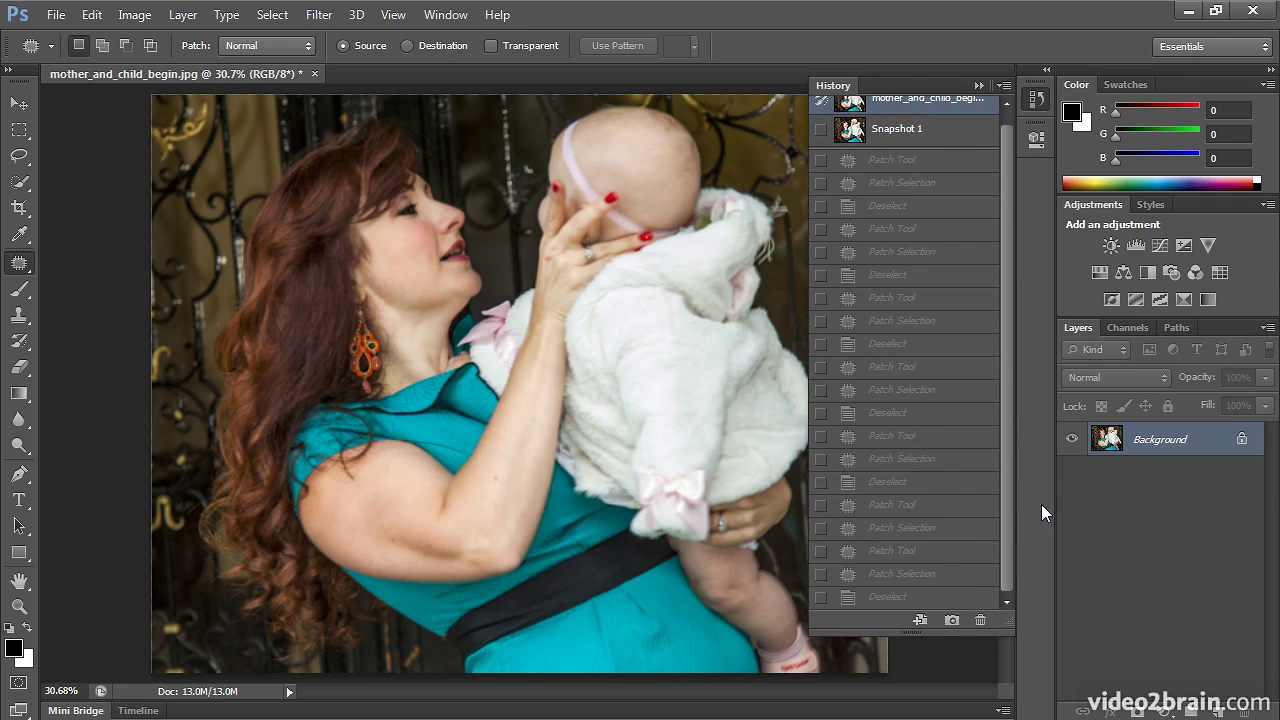
left_click(888, 598)
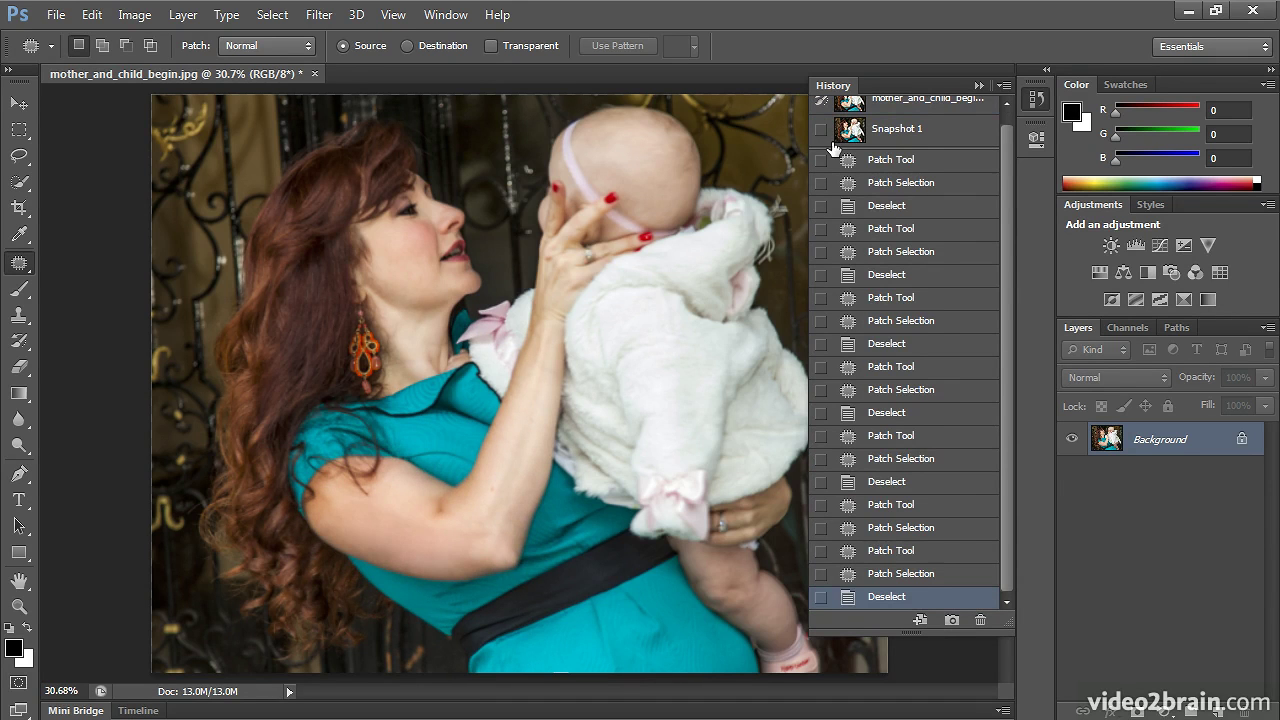
Step: Paint under the chin with the History Brush from the original photo, and again with Snapshot 1 as the source
left_click(20, 341)
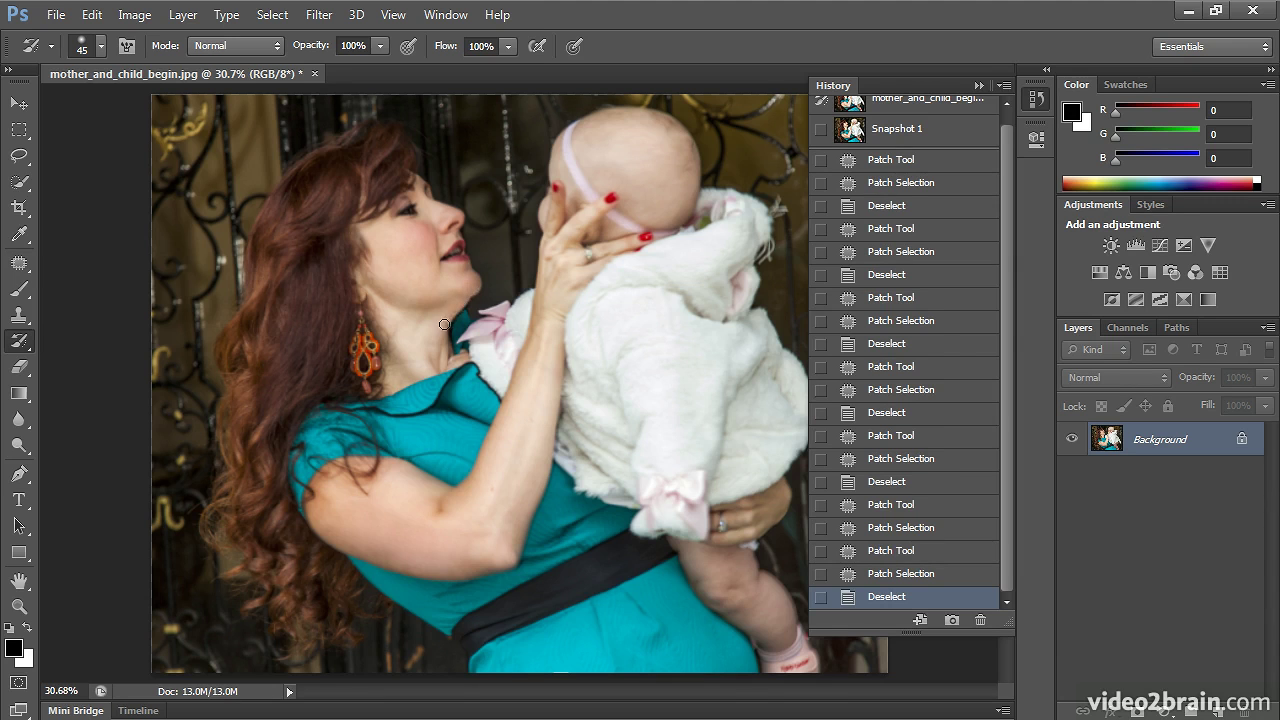
left_click(484, 282)
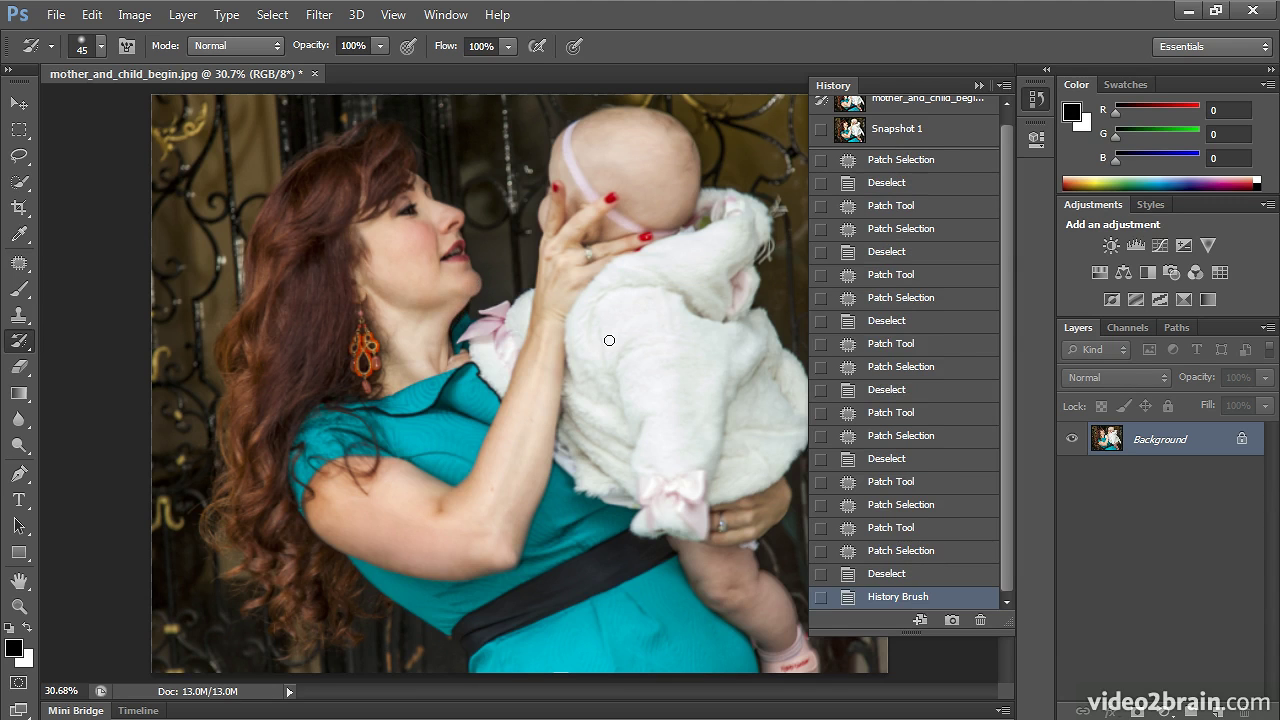
left_click(819, 133)
left_click_drag(470, 299, 490, 293)
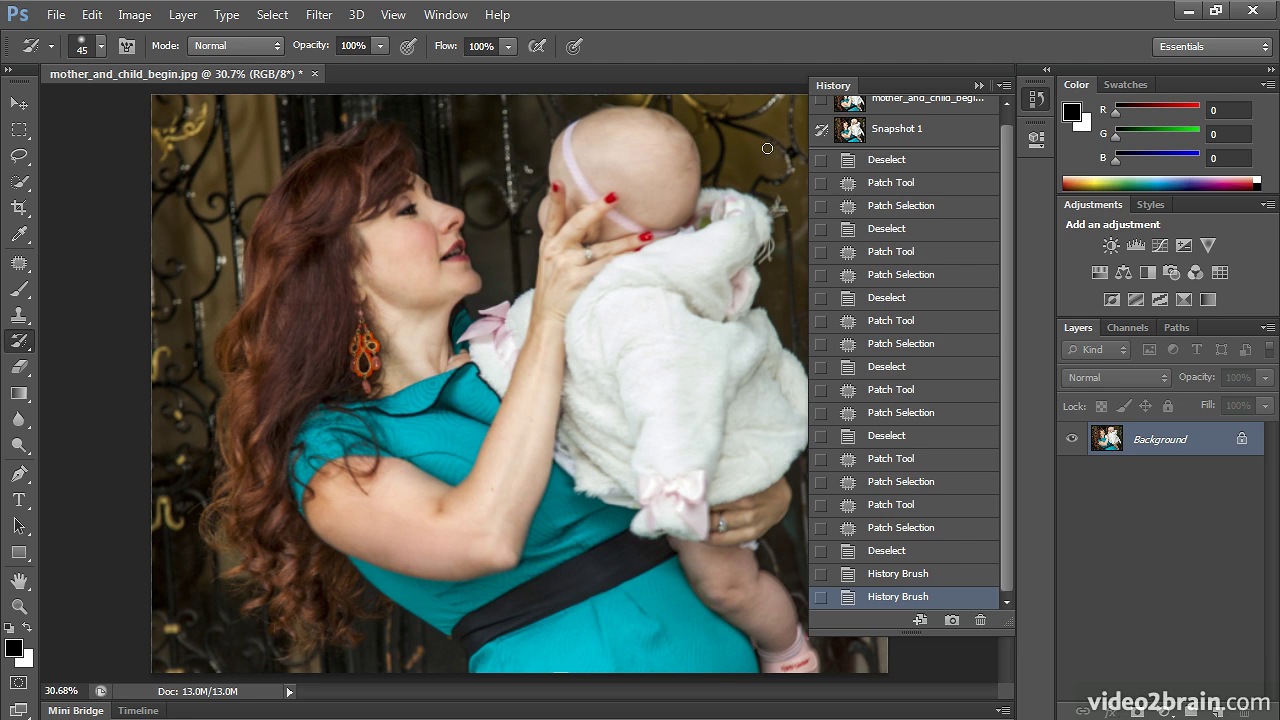
Step: Set the History Brush source back to the original photo snapshot and restore the area under the chin and jaw
left_click(821, 101)
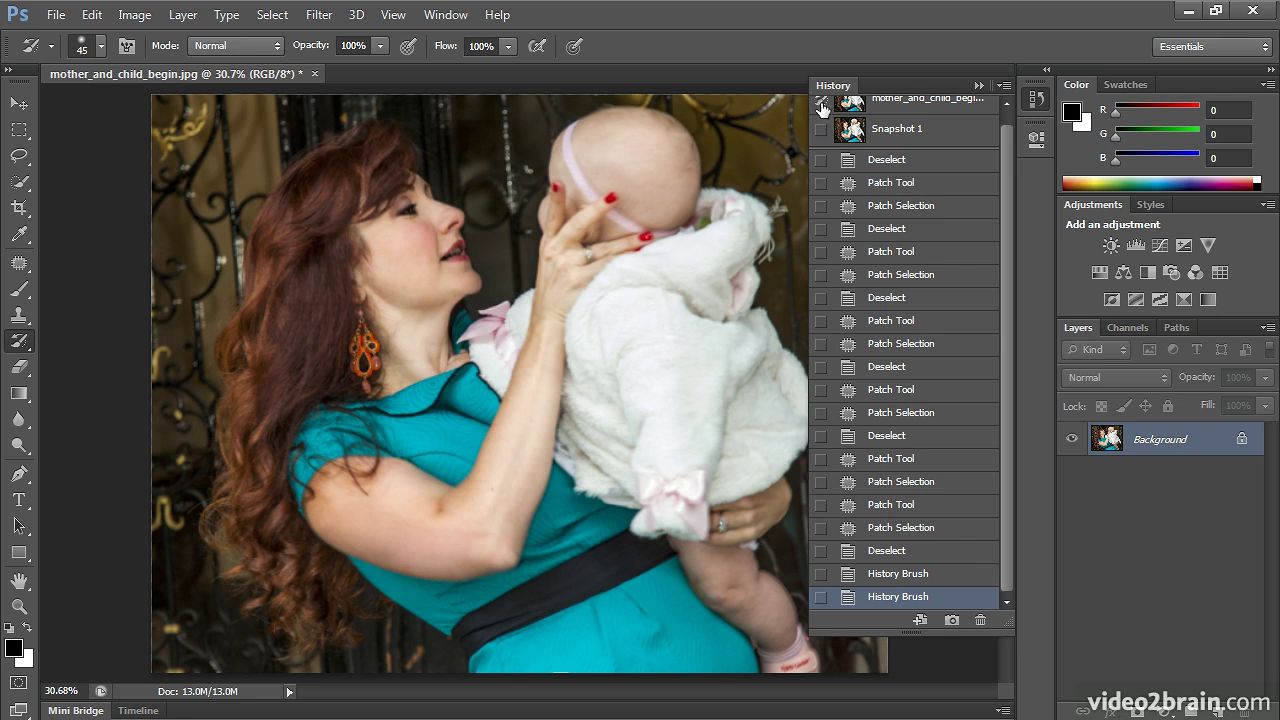
left_click(450, 297)
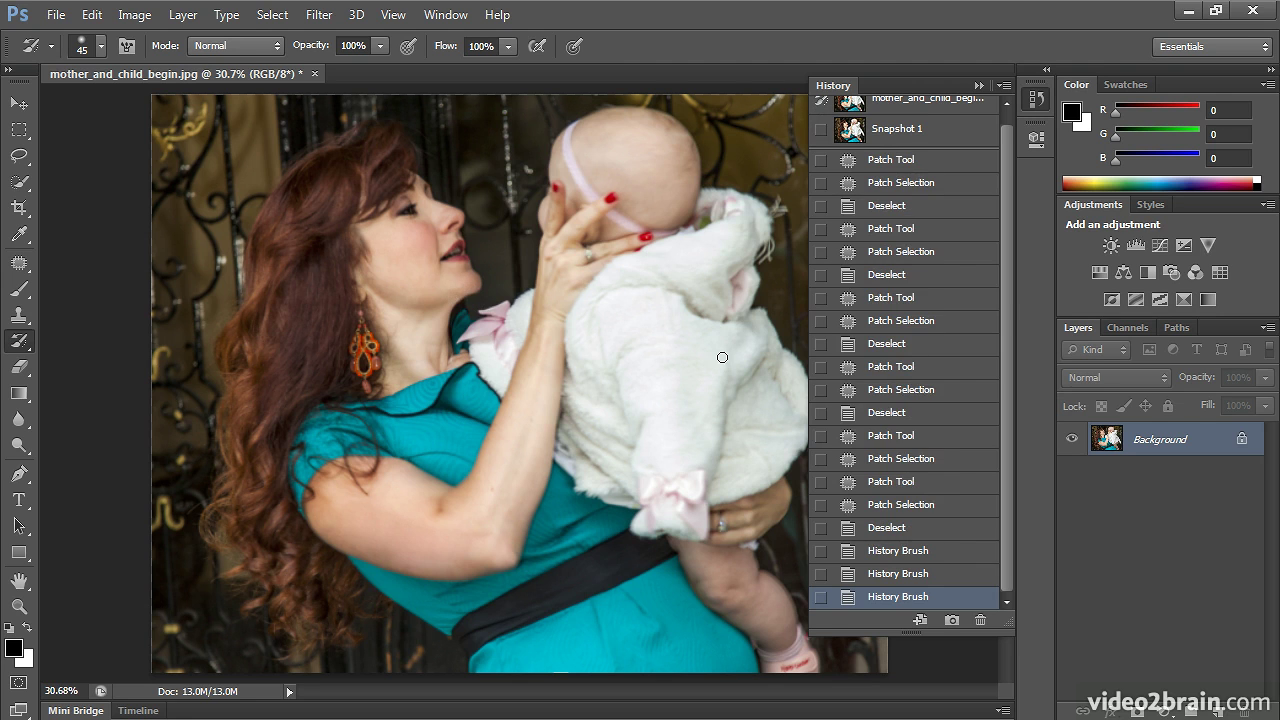
left_click(470, 283)
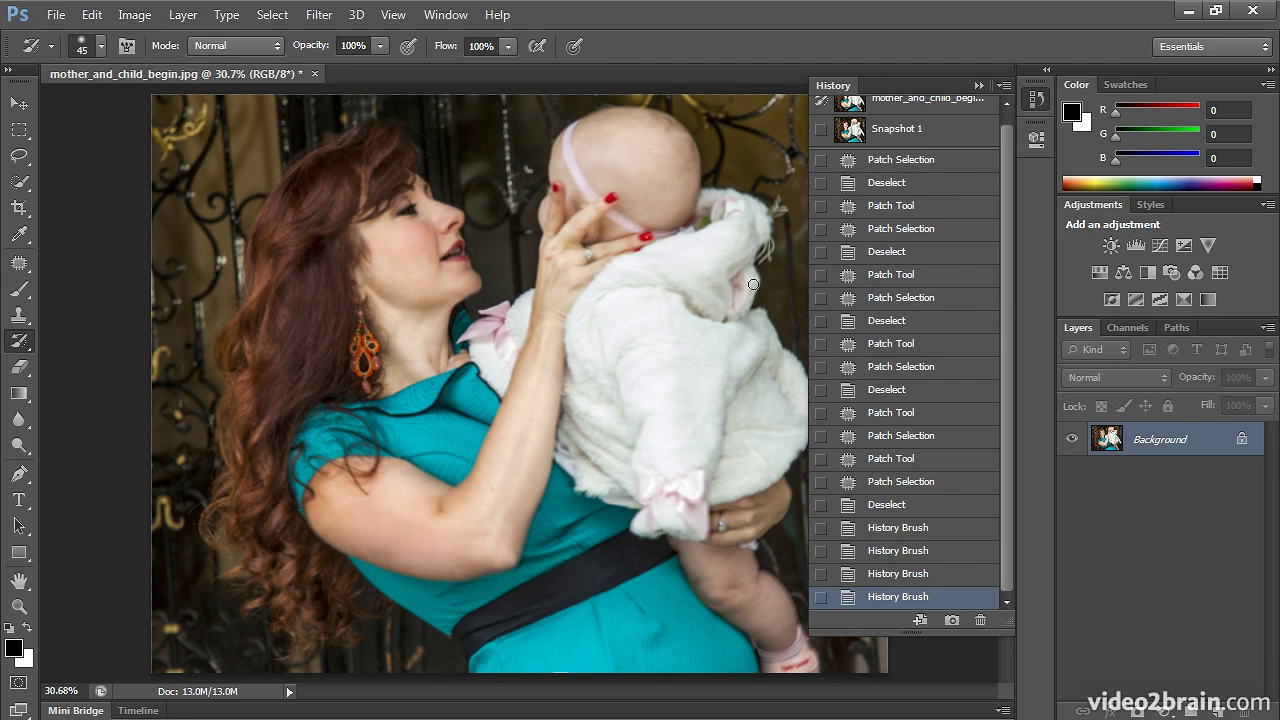